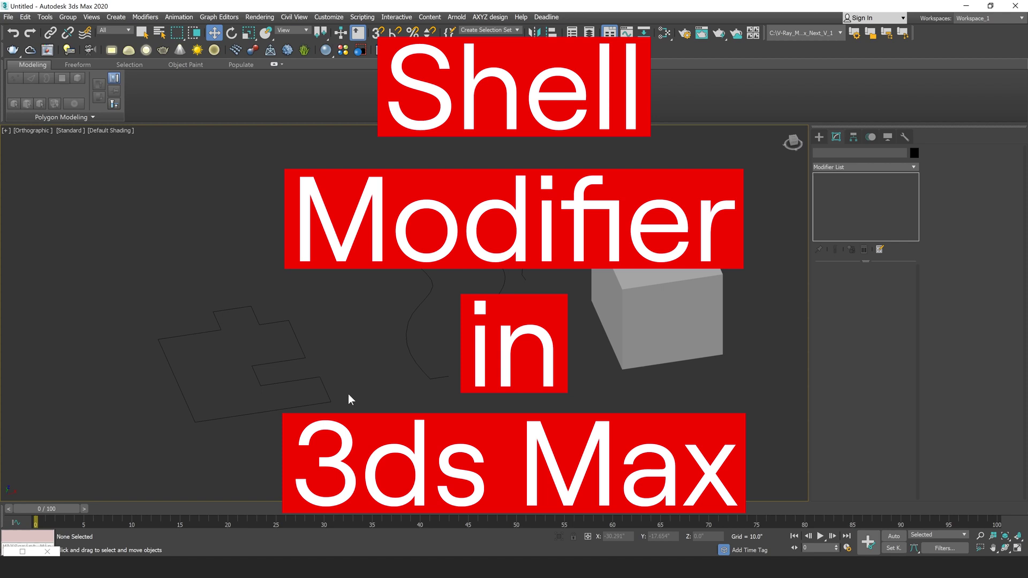
# - Select the floor-plan outline, turn on its Extrude and Edit Poly modifiers, and display edged faces in the viewport
pyautogui.moveTo(416, 349); pyautogui.dragTo(413, 354, button='middle')
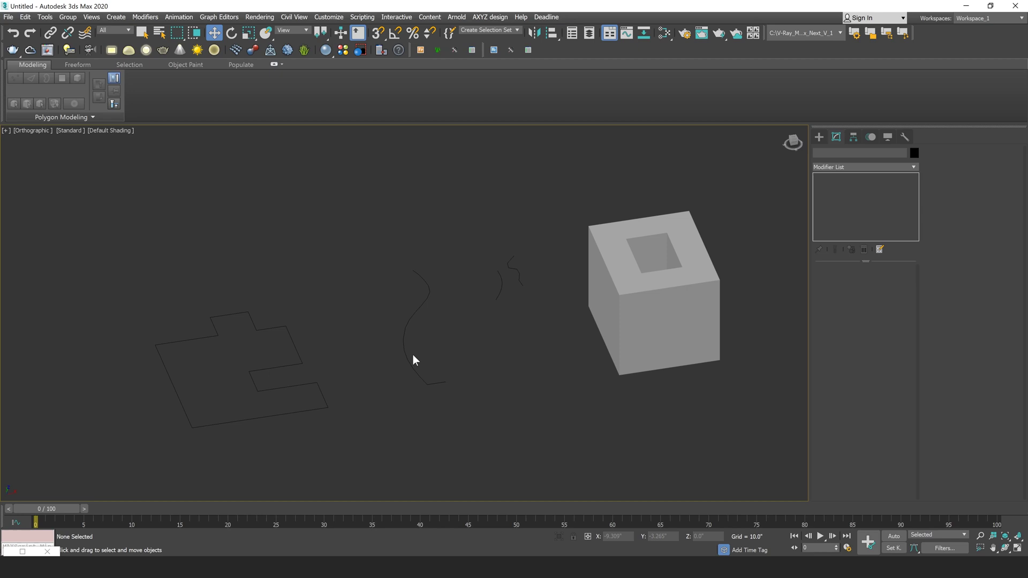
pyautogui.moveTo(390, 349); pyautogui.dragTo(570, 317, button='middle')
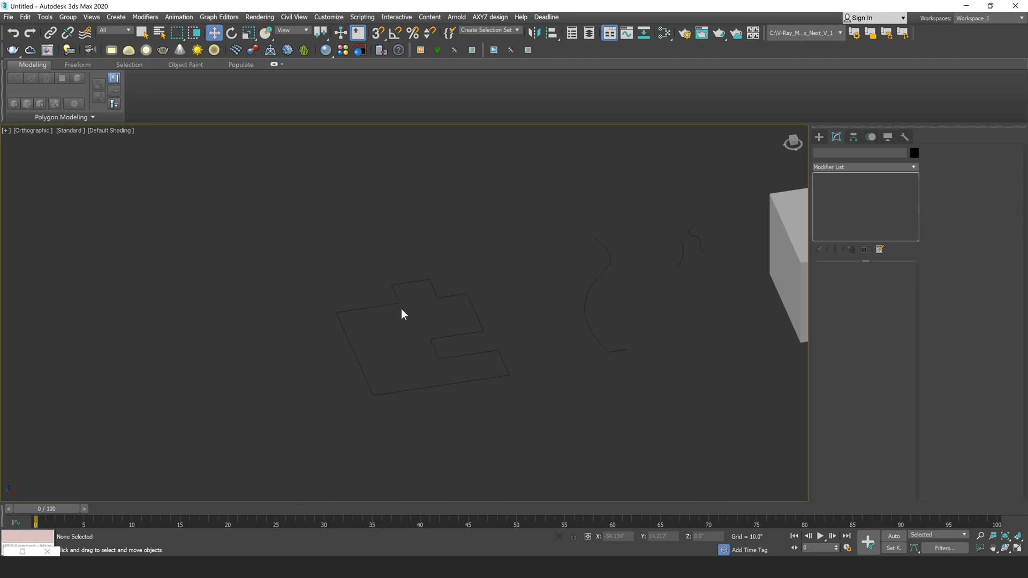
pyautogui.click(462, 356)
pyautogui.scroll(4, 422, 340)
pyautogui.scroll(-3, 438, 341)
pyautogui.moveTo(442, 342)
pyautogui.keyDown('alt'); pyautogui.mouseDown(button='middle')
pyautogui.moveTo(424, 347)
pyautogui.moveTo(452, 345)
pyautogui.moveTo(438, 336)
pyautogui.moveTo(442, 360)
pyautogui.moveTo(444, 336)
pyautogui.mouseUp(button='middle'); pyautogui.keyUp('alt')
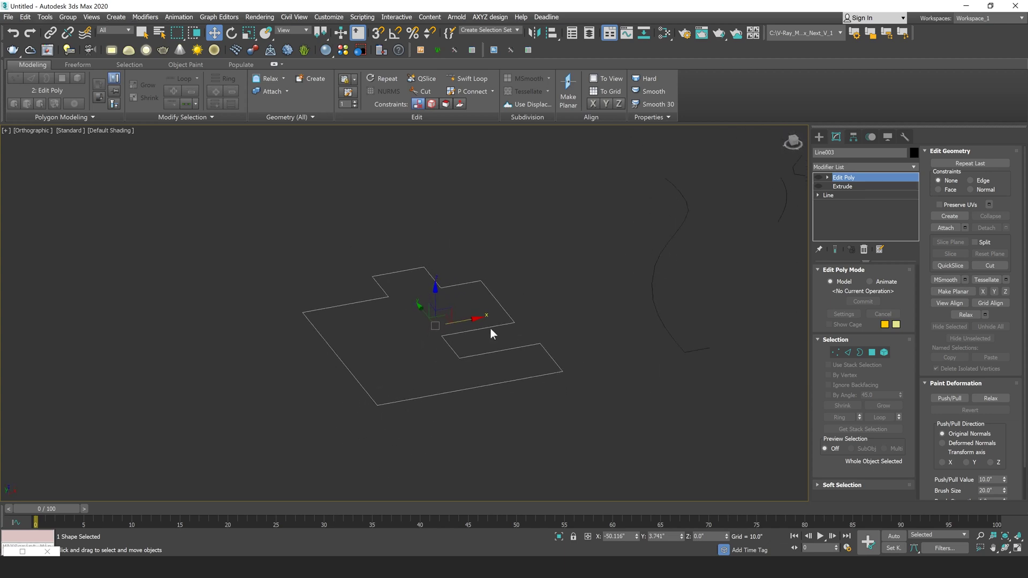
pyautogui.click(818, 187)
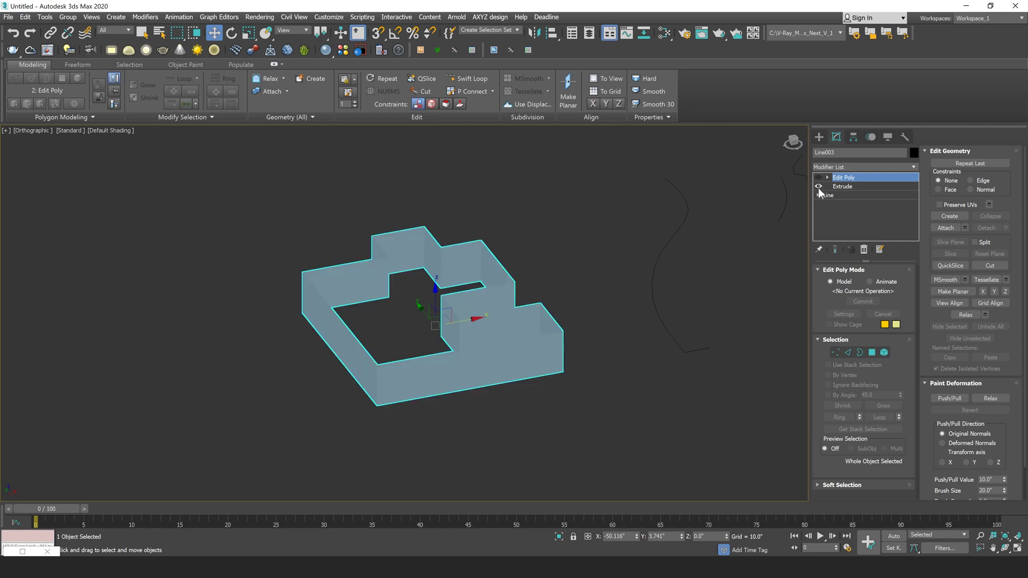
pyautogui.press('F4')
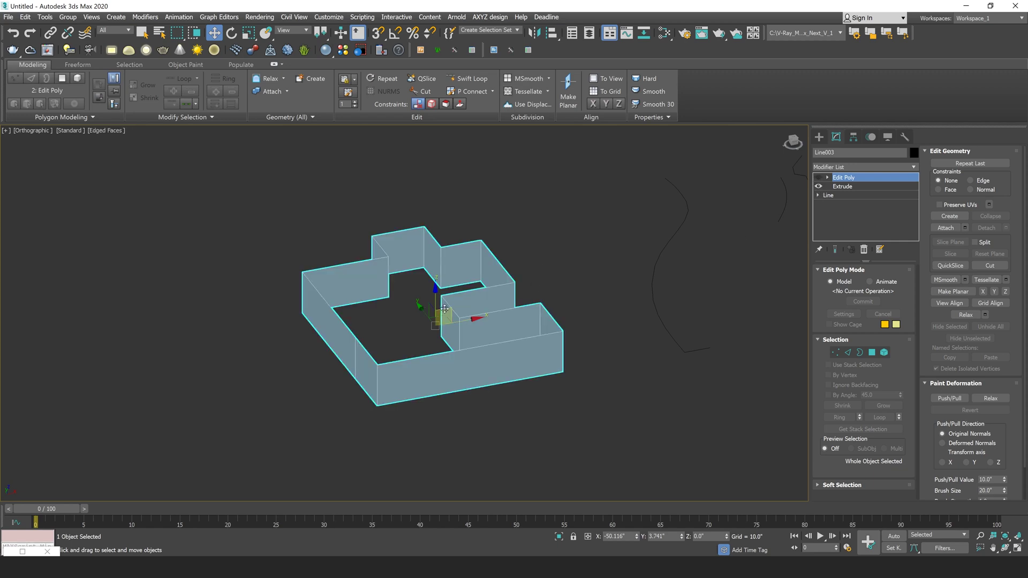
pyautogui.click(818, 177)
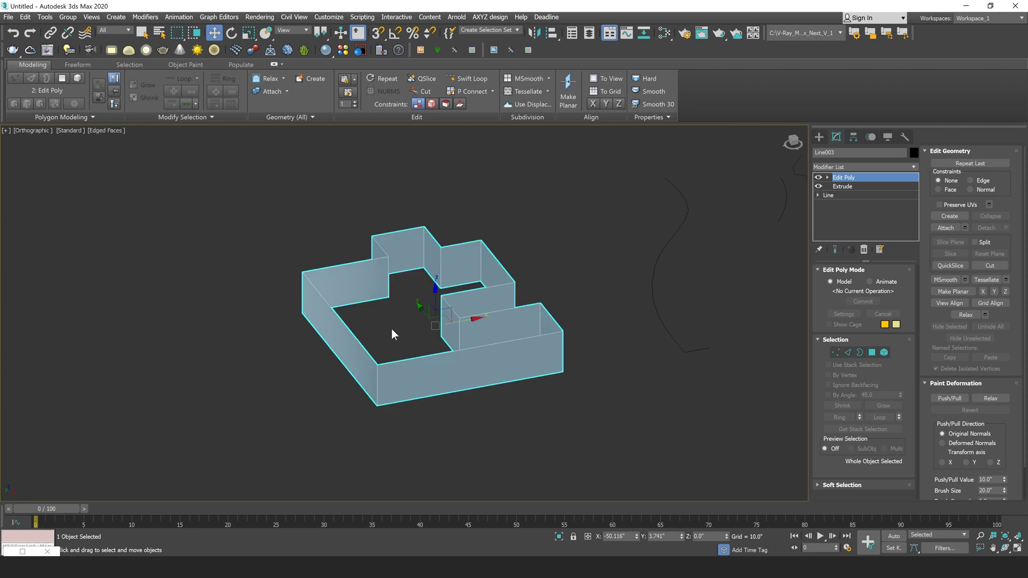
# - Add a Shell modifier above Edit Poly on the extruded floor-plan walls
pyautogui.keyDown('alt'); pyautogui.moveTo(463, 289); pyautogui.dragTo(471, 307, button='middle'); pyautogui.keyUp('alt')
pyautogui.scroll(3, 464, 302)
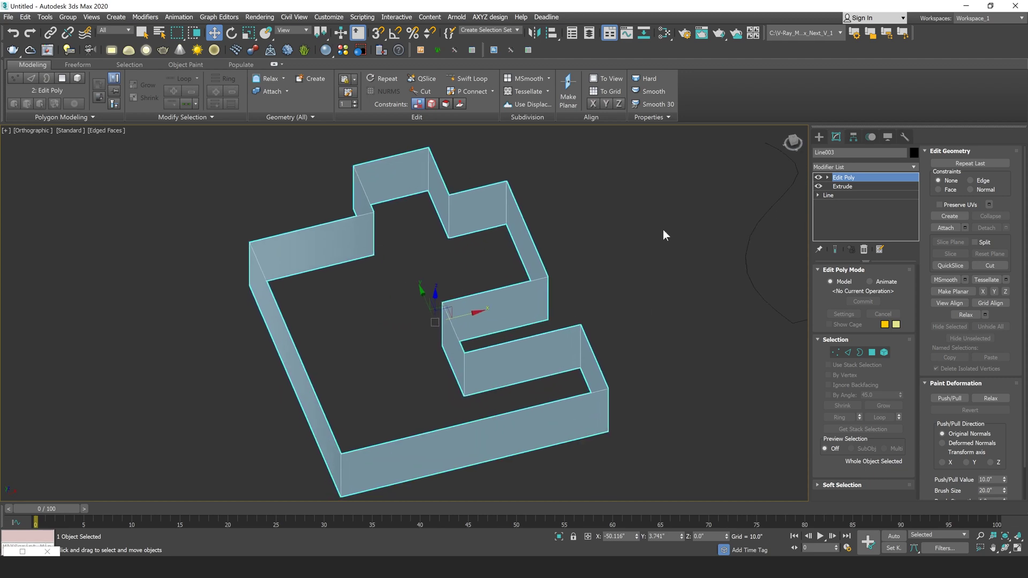
pyautogui.click(853, 168)
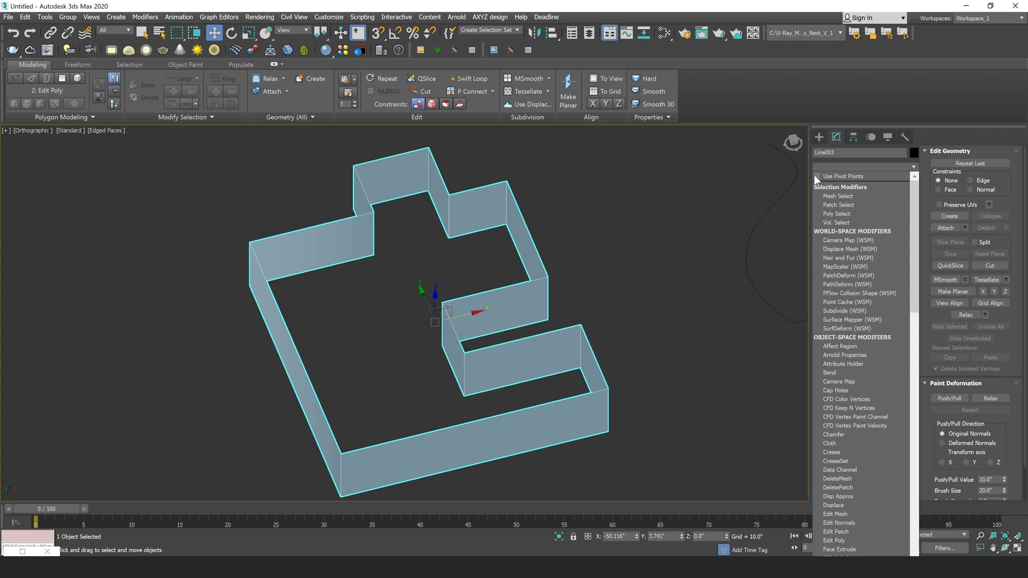
pyautogui.click(629, 259)
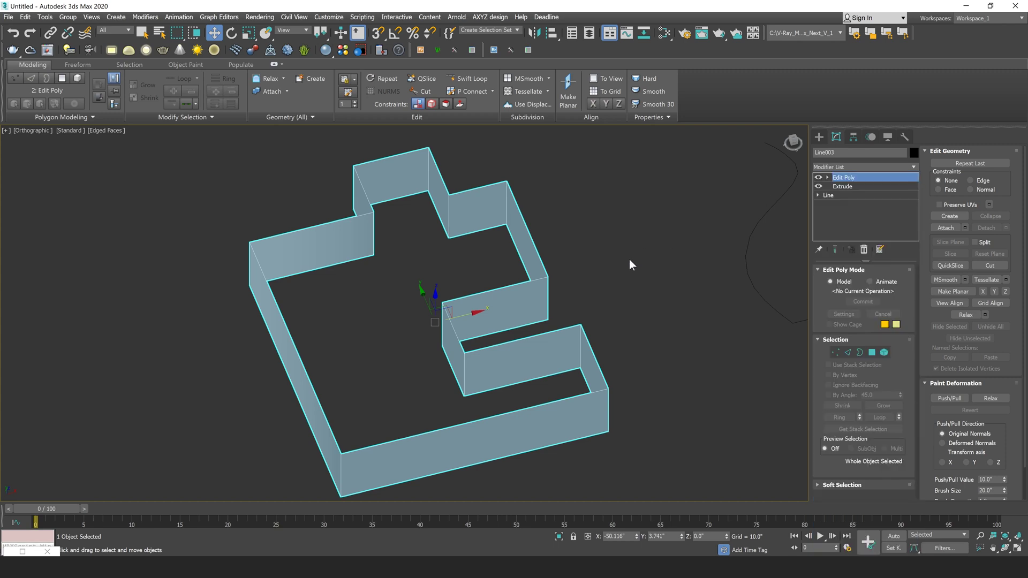
pyautogui.click(856, 168)
pyautogui.press('s')
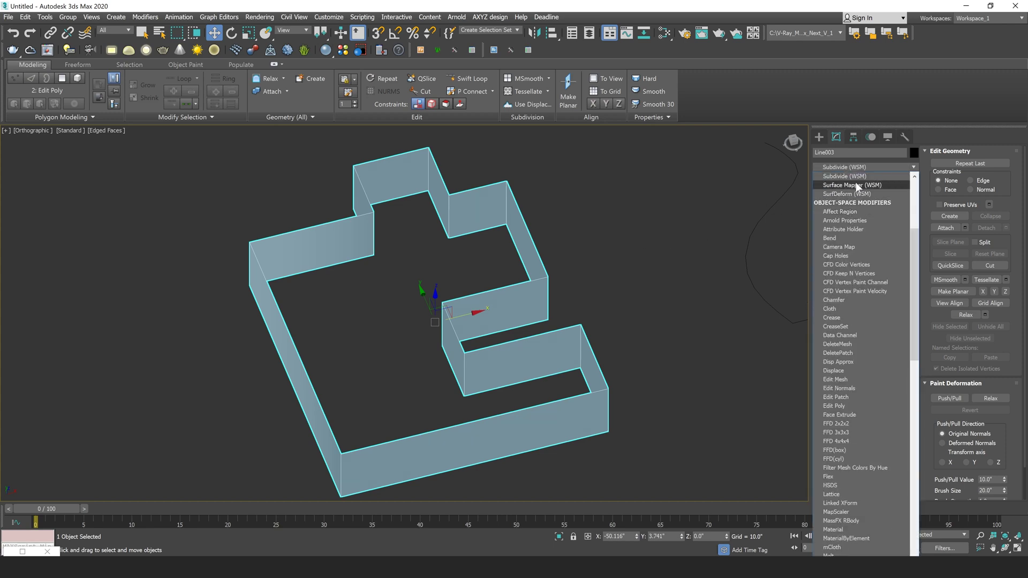
pyautogui.click(851, 163)
pyautogui.click(859, 164)
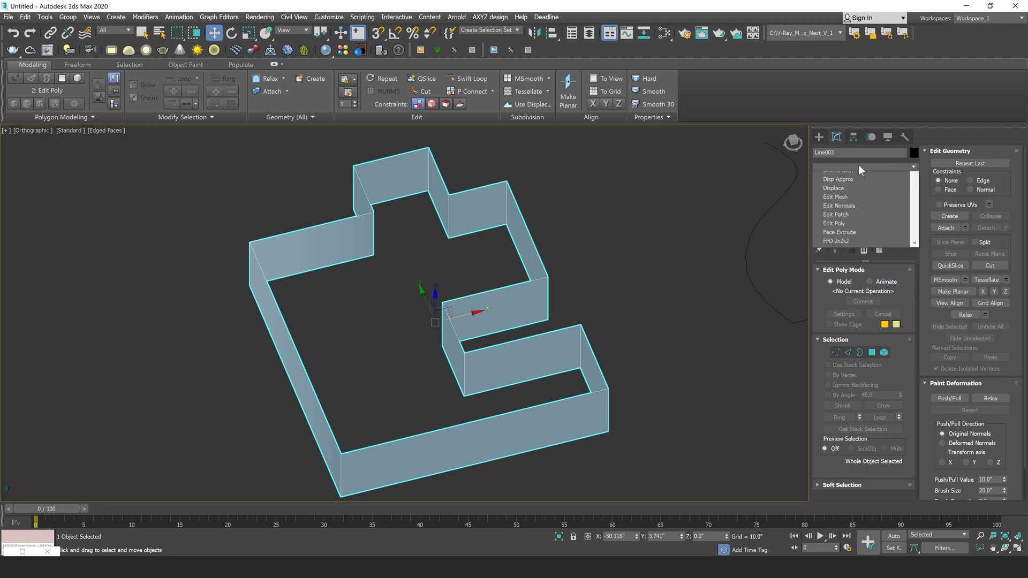
pyautogui.write('sh')
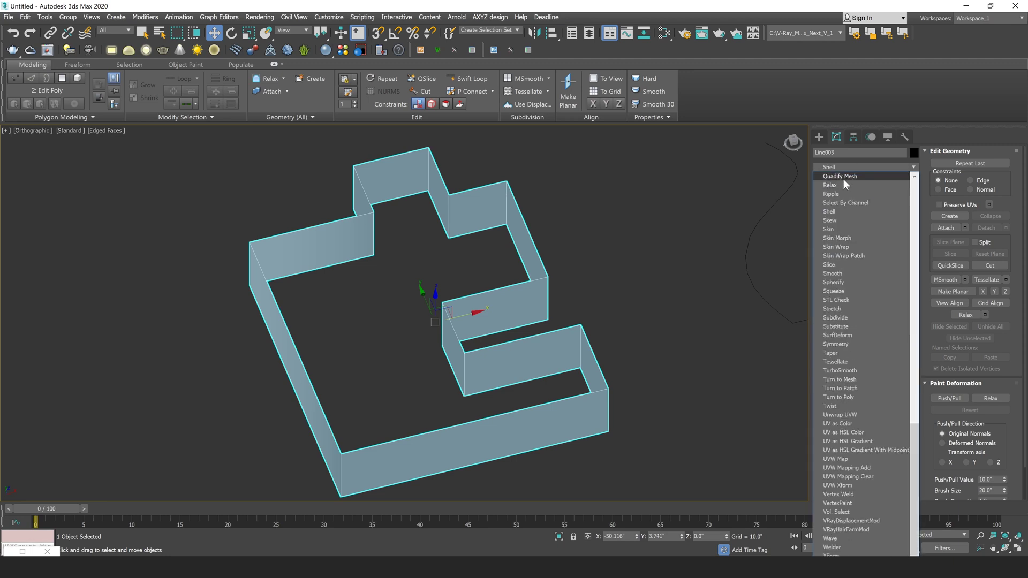
pyautogui.click(832, 212)
# - Set the wall Shell's inner and outer amounts to 0.0"
pyautogui.scroll(3, 500, 176)
pyautogui.moveTo(503, 185); pyautogui.dragTo(547, 239, button='middle')
pyautogui.moveTo(615, 213); pyautogui.dragTo(587, 254, button='middle')
pyautogui.scroll(2, 589, 256)
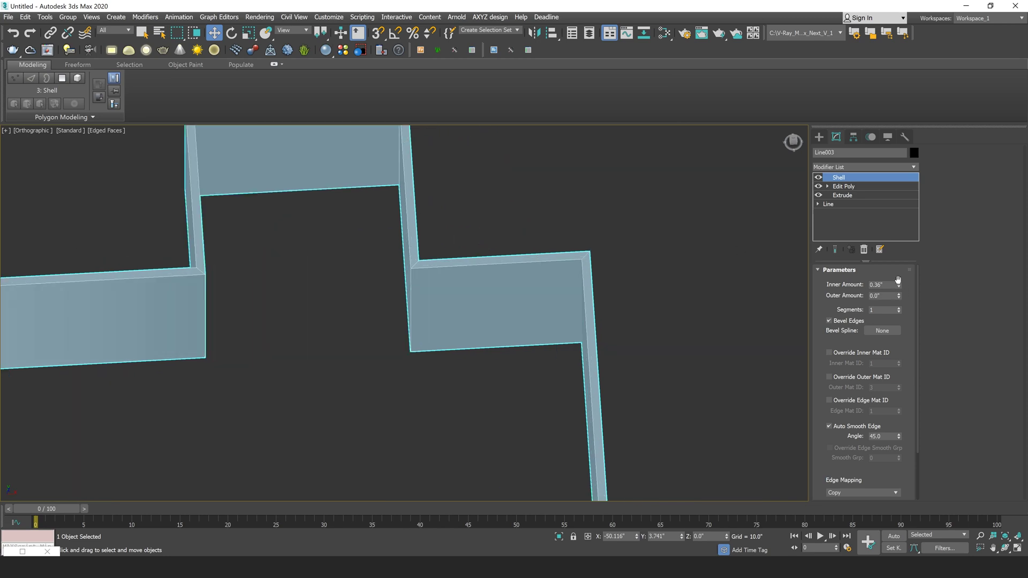
pyautogui.moveTo(898, 280)
pyautogui.mouseDown()
pyautogui.moveTo(899, 259)
pyautogui.moveTo(900, 284)
pyautogui.mouseUp()
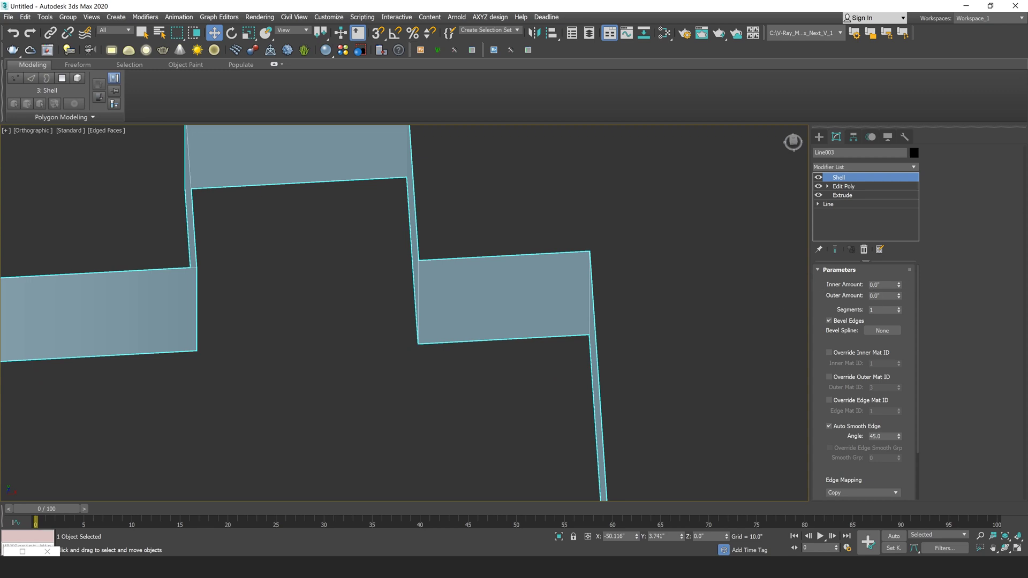
# - Examine the thickness of the floor-plan walls and their corners from several angles and distances
pyautogui.scroll(-3, 562, 273)
pyautogui.keyDown('alt'); pyautogui.moveTo(564, 278); pyautogui.dragTo(572, 284, button='middle'); pyautogui.keyUp('alt')
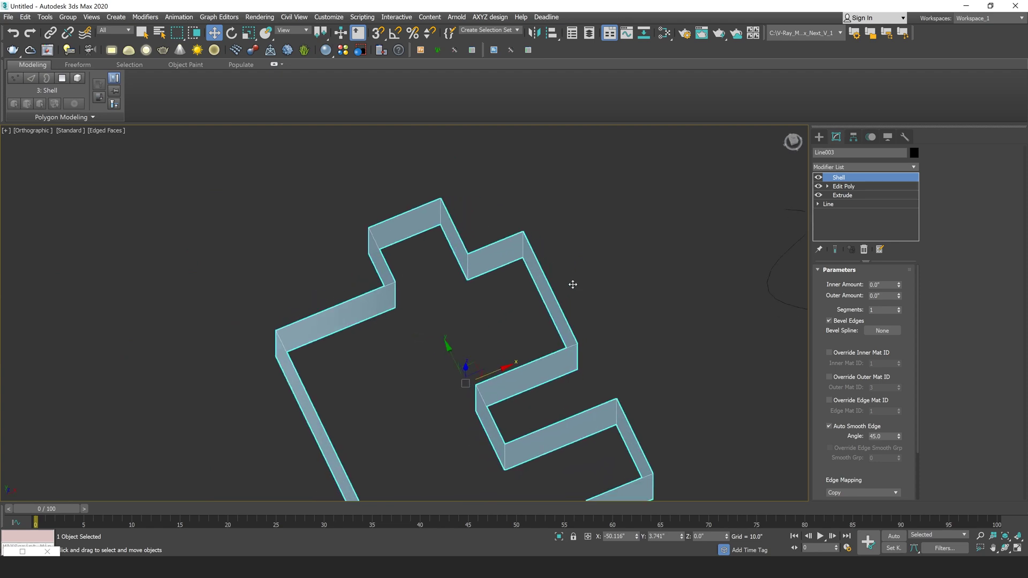
pyautogui.scroll(2, 485, 259)
pyautogui.moveTo(458, 224); pyautogui.dragTo(480, 274, button='middle')
pyautogui.scroll(2, 517, 299)
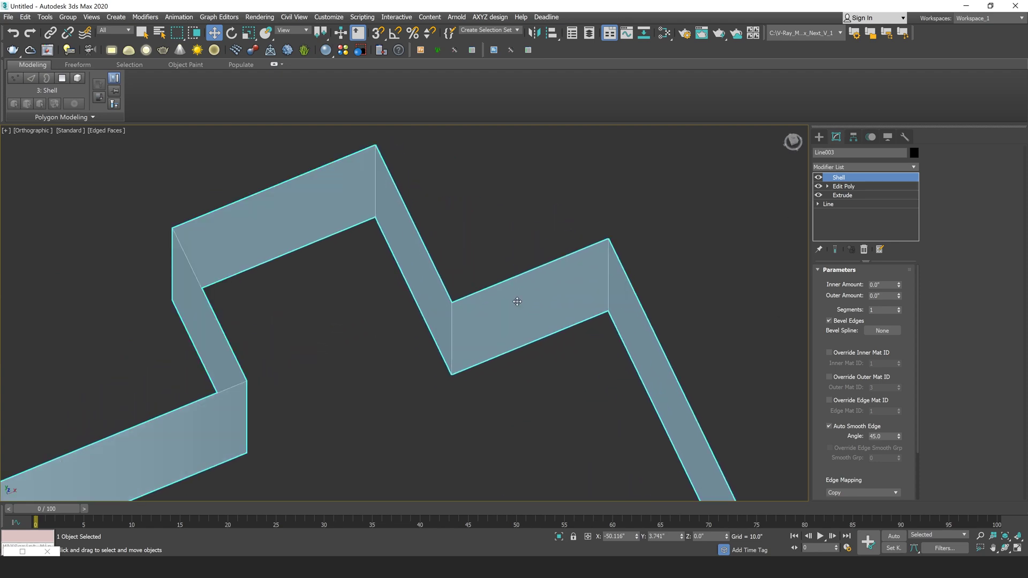
pyautogui.scroll(-2, 518, 298)
pyautogui.scroll(-3, 518, 299)
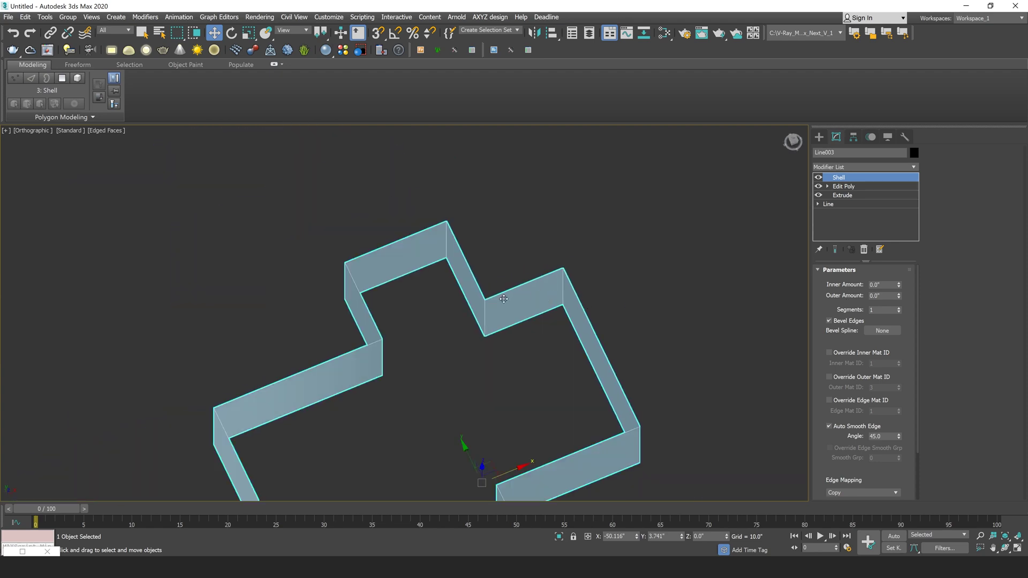
pyautogui.scroll(5, 507, 295)
pyautogui.scroll(-3, 507, 295)
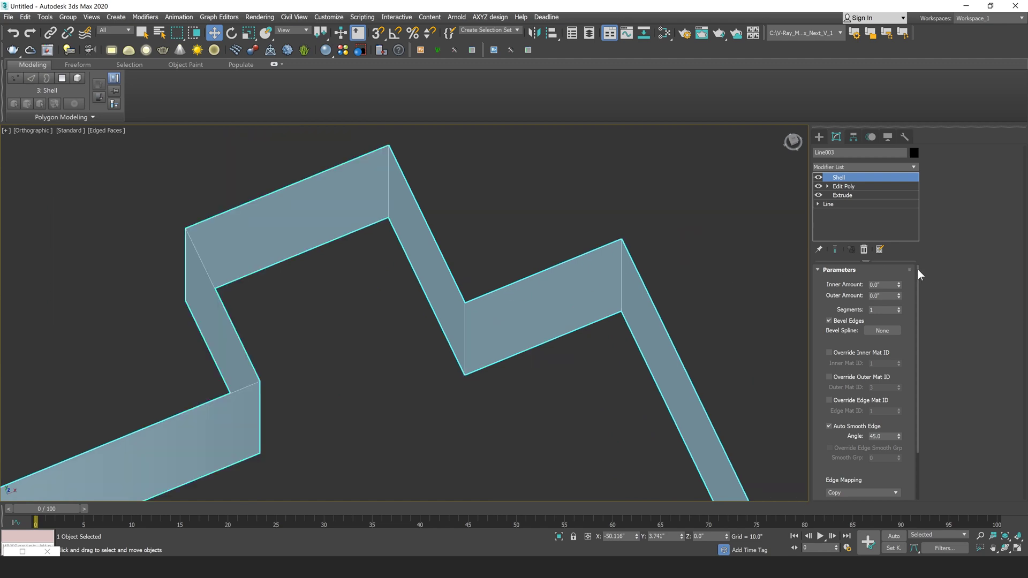
# - Set the wall Shell's inner amount to 1.82" and its outer amount to 1.46"
pyautogui.click(898, 284)
pyautogui.moveTo(897, 284); pyautogui.dragTo(872, 233)
pyautogui.scroll(-7, 640, 328)
pyautogui.moveTo(640, 328); pyautogui.dragTo(600, 224, button='middle')
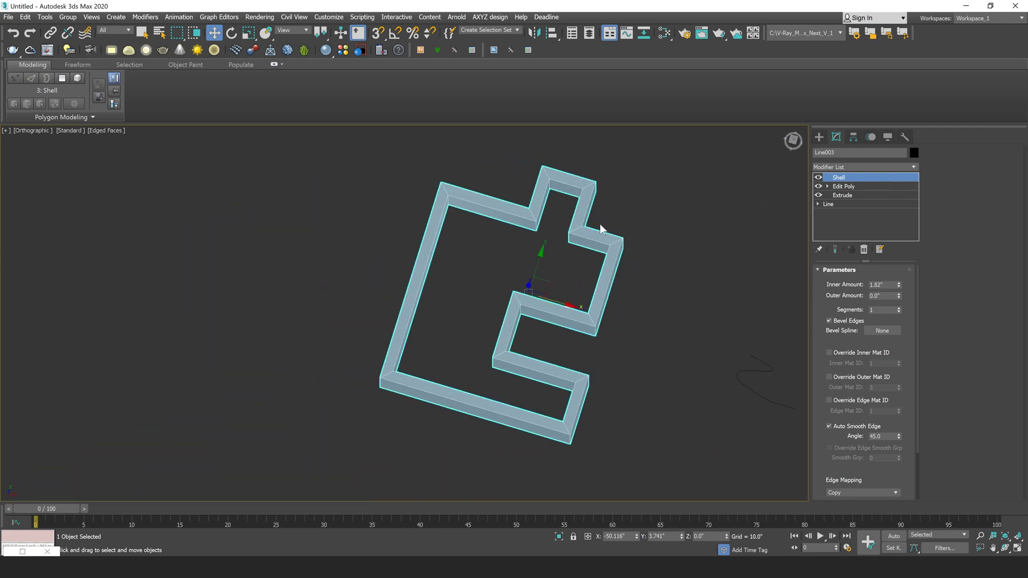
pyautogui.scroll(5, 600, 224)
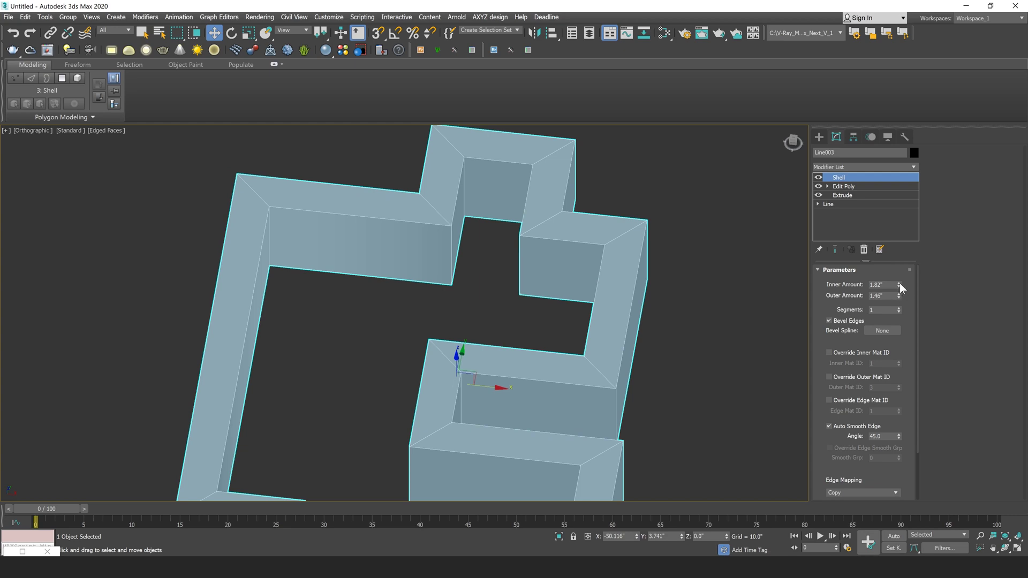
# - Reset the wall Shell's inner amount to 0.0" and reduce its outer amount to 0.39"
pyautogui.rightClick(900, 285)
pyautogui.moveTo(898, 295); pyautogui.dragTo(903, 322)
pyautogui.keyDown('alt'); pyautogui.moveTo(645, 321); pyautogui.dragTo(665, 188, button='middle'); pyautogui.keyUp('alt')
pyautogui.scroll(6, 553, 200)
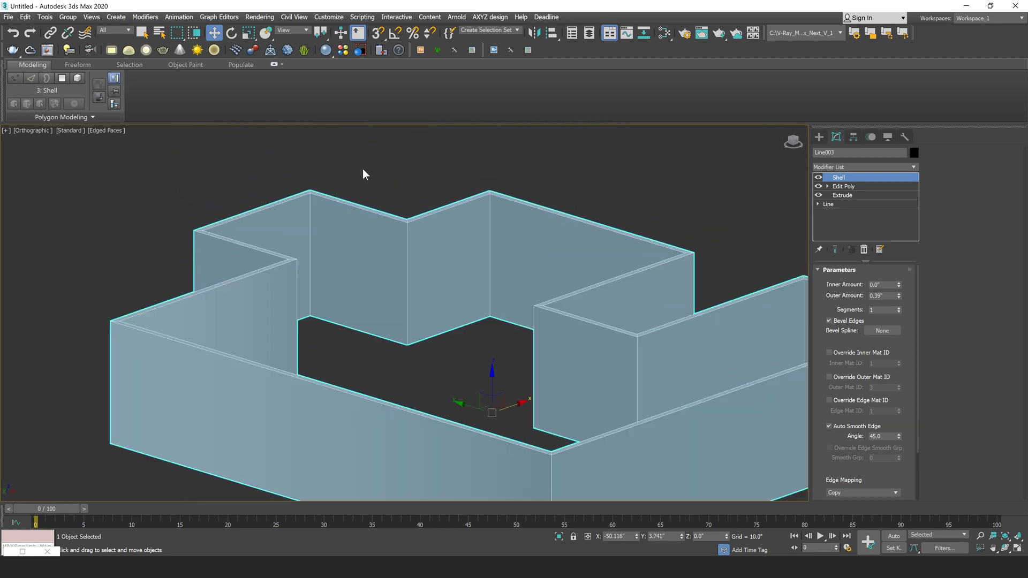
# - Try 8 segments across the wall thickness in the Shell modifier and reset the segments to 1
pyautogui.keyDown('alt'); pyautogui.moveTo(493, 236); pyautogui.dragTo(587, 213, button='middle'); pyautogui.keyUp('alt')
pyautogui.scroll(2, 621, 233)
pyautogui.scroll(-4, 631, 211)
pyautogui.scroll(6, 645, 346)
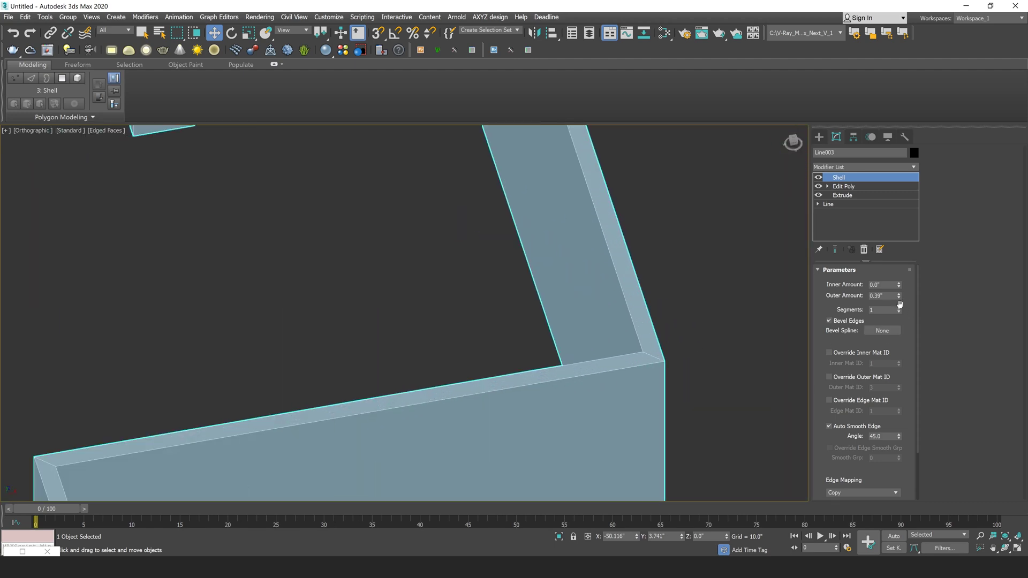
pyautogui.click(901, 307)
pyautogui.click(900, 308)
pyautogui.click(900, 308)
pyautogui.click(900, 308)
pyautogui.click(901, 308)
pyautogui.click(900, 307)
pyautogui.click(901, 308)
pyautogui.moveTo(77, 460); pyautogui.dragTo(493, 265, button='middle')
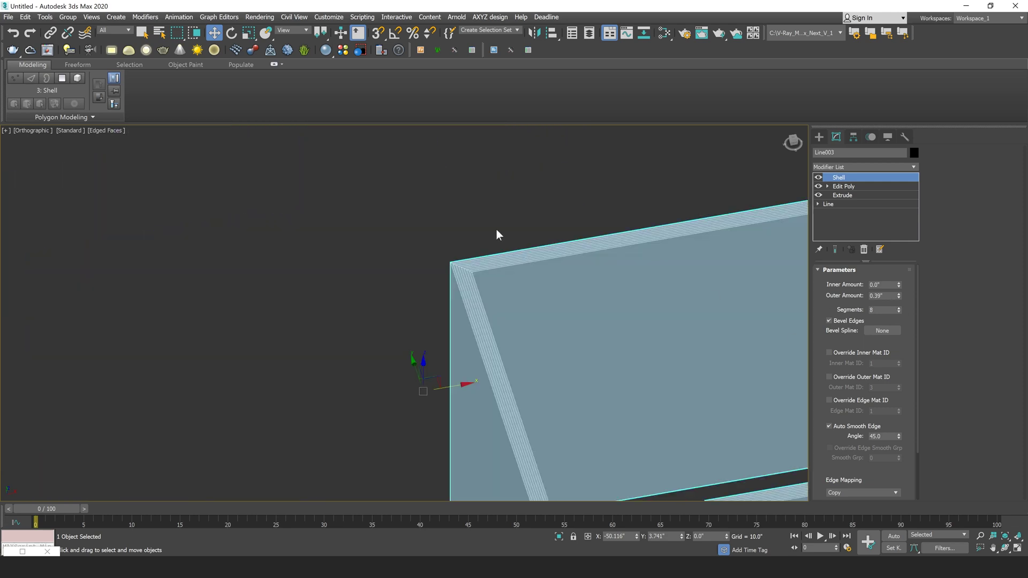
pyautogui.rightClick(898, 312)
# - Select the curved vase profile line and turn on its Lathe and Edit Poly modifiers
pyautogui.scroll(-10, 360, 231)
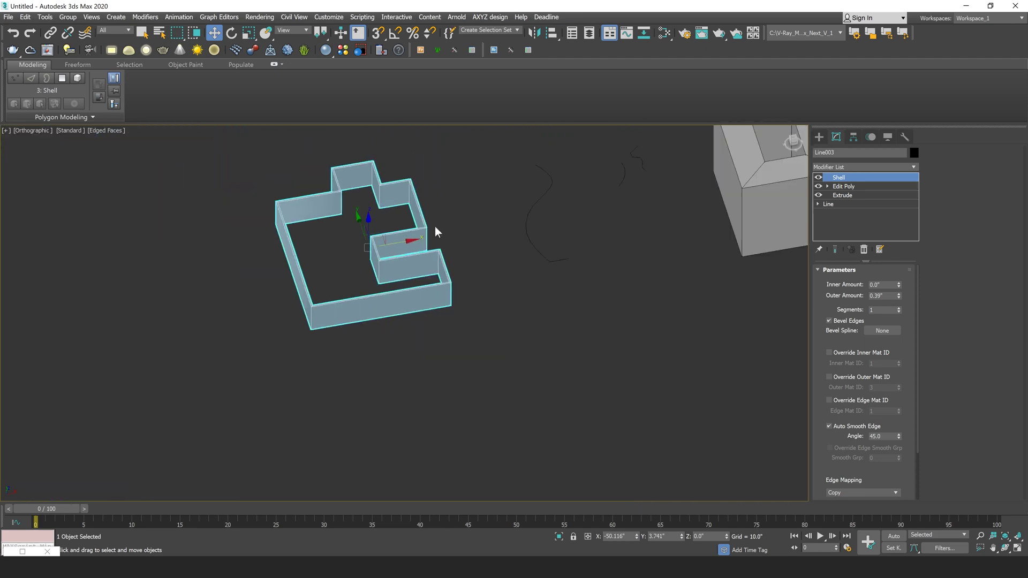
pyautogui.moveTo(563, 232); pyautogui.dragTo(528, 258, button='middle')
pyautogui.click(514, 203)
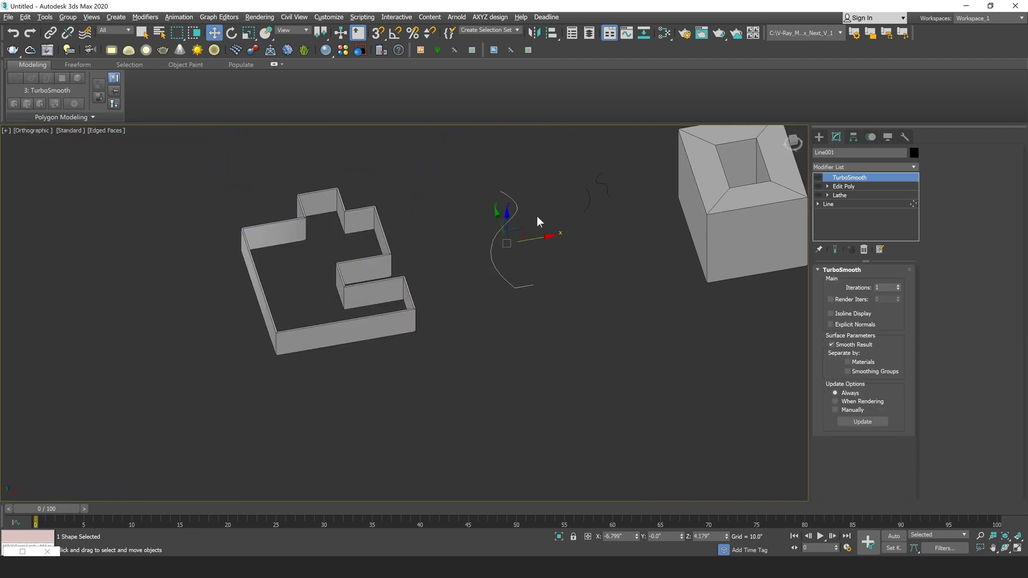
pyautogui.keyDown('alt'); pyautogui.moveTo(537, 216); pyautogui.dragTo(535, 197, button='middle'); pyautogui.keyUp('alt')
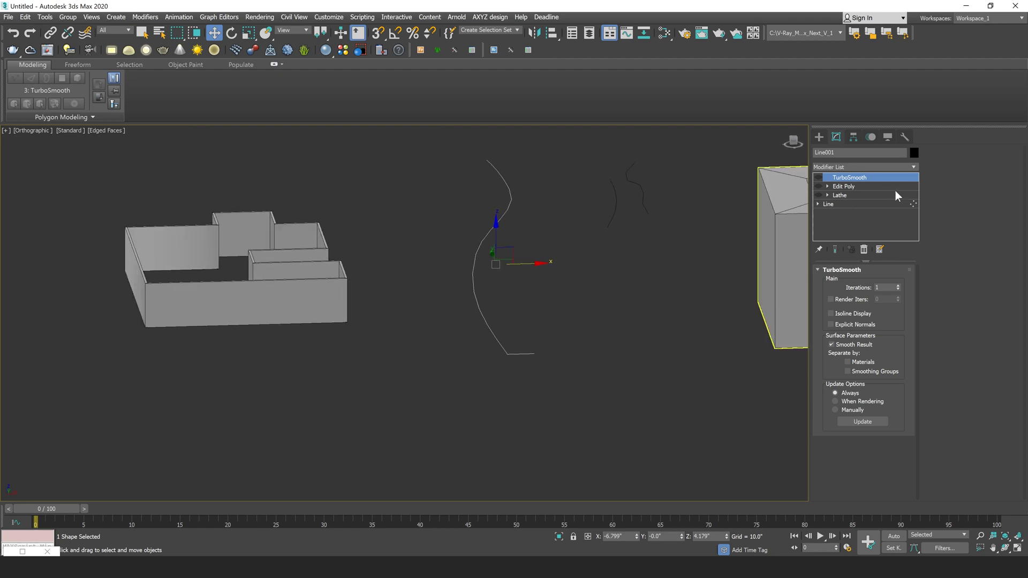
pyautogui.click(819, 195)
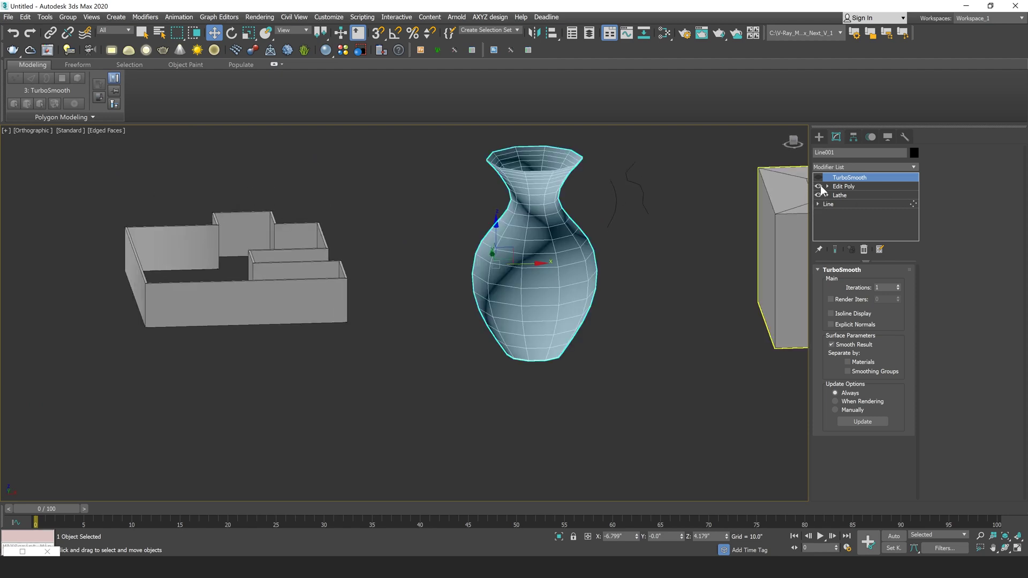
pyautogui.click(820, 186)
# - Compare the underside of the vase with its Edit Poly modifier off and on
pyautogui.keyDown('alt'); pyautogui.moveTo(596, 291); pyautogui.dragTo(599, 263, button='middle'); pyautogui.keyUp('alt')
pyautogui.scroll(5, 537, 258)
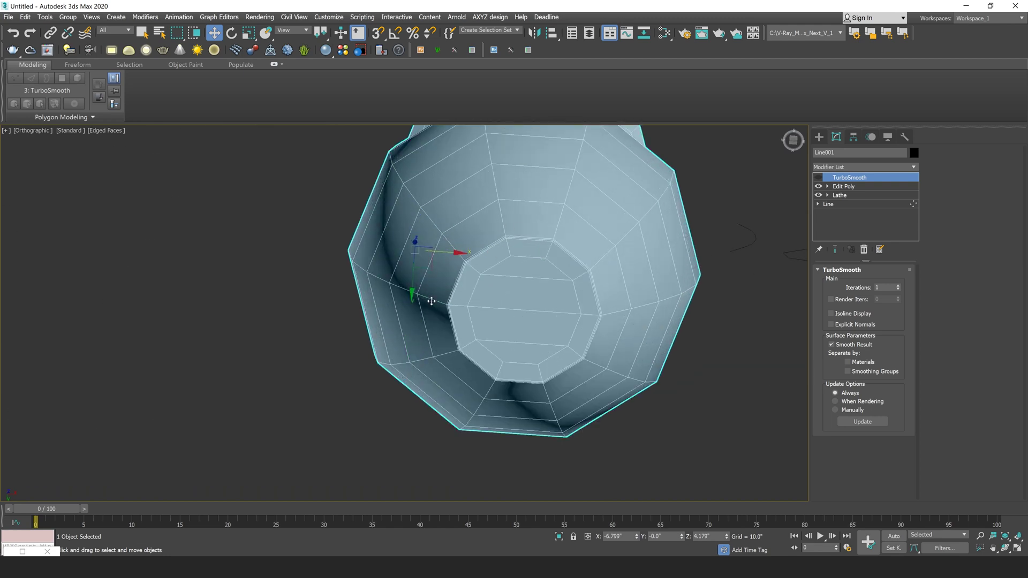
pyautogui.click(818, 187)
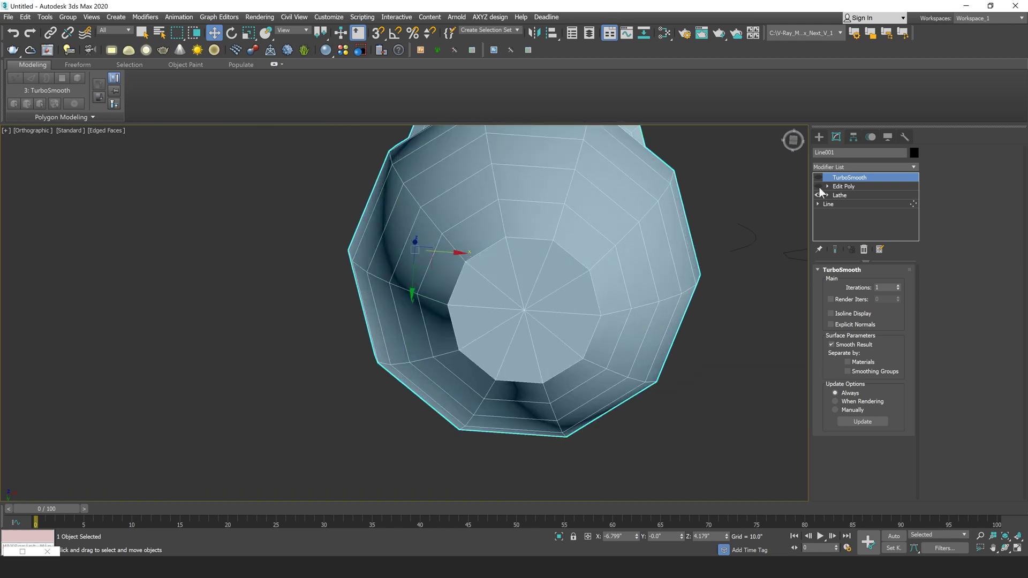
pyautogui.click(818, 187)
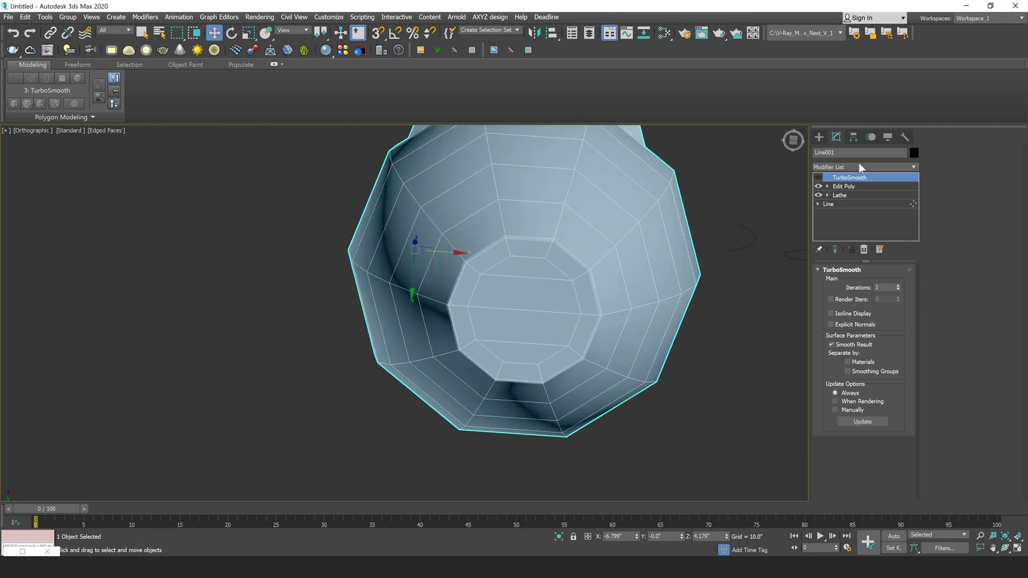
# - Turn on the vase's TurboSmooth modifier and inspect the body and open rim
pyautogui.click(818, 177)
pyautogui.press('f')
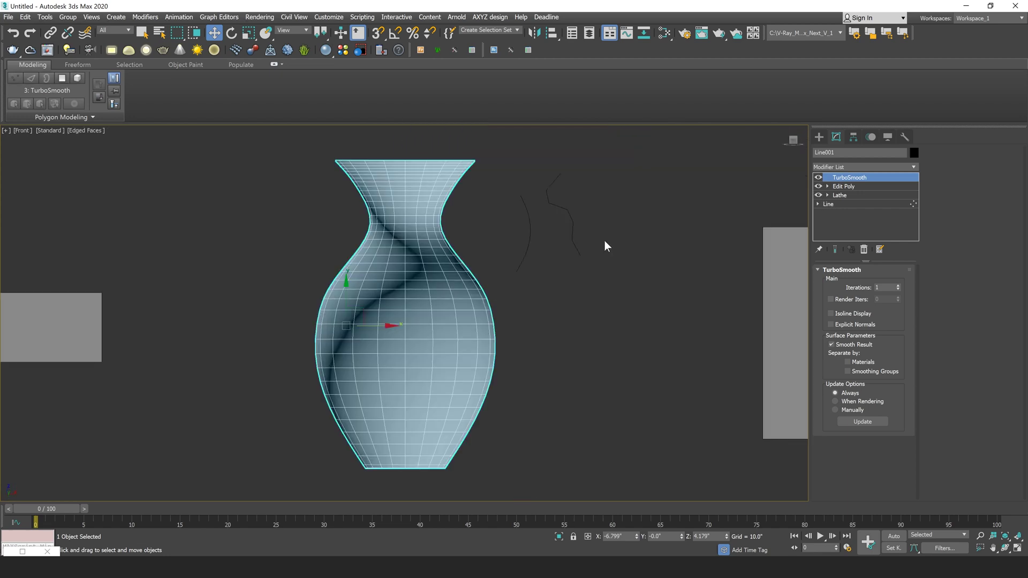
pyautogui.moveTo(472, 258); pyautogui.dragTo(537, 262, button='middle')
pyautogui.scroll(2, 535, 238)
pyautogui.scroll(-2, 448, 164)
pyautogui.keyDown('alt'); pyautogui.moveTo(448, 164); pyautogui.dragTo(471, 191, button='middle'); pyautogui.keyUp('alt')
pyautogui.scroll(2, 471, 192)
pyautogui.moveTo(471, 192); pyautogui.dragTo(532, 277, button='middle')
pyautogui.click(619, 228)
pyautogui.click(562, 262)
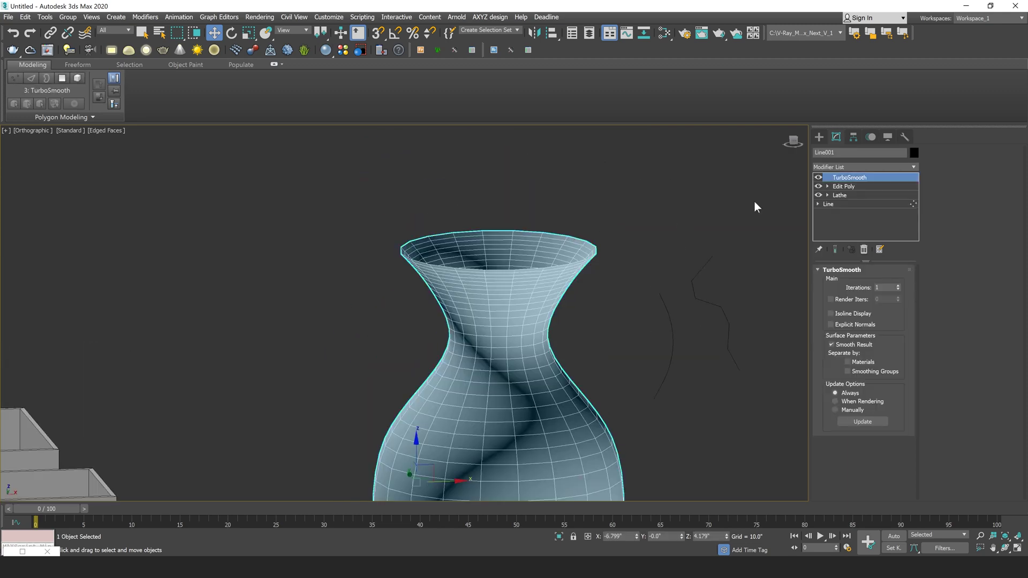
# - Add a Shell modifier above TurboSmooth on the vase and check it in the front view
pyautogui.click(840, 167)
pyautogui.write('sh')
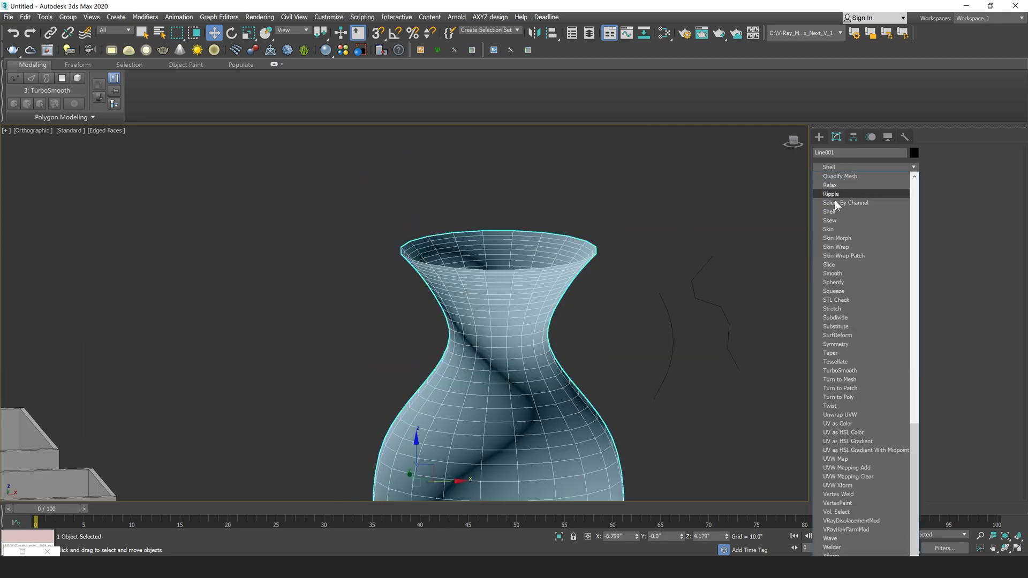
pyautogui.click(834, 210)
pyautogui.scroll(4, 579, 255)
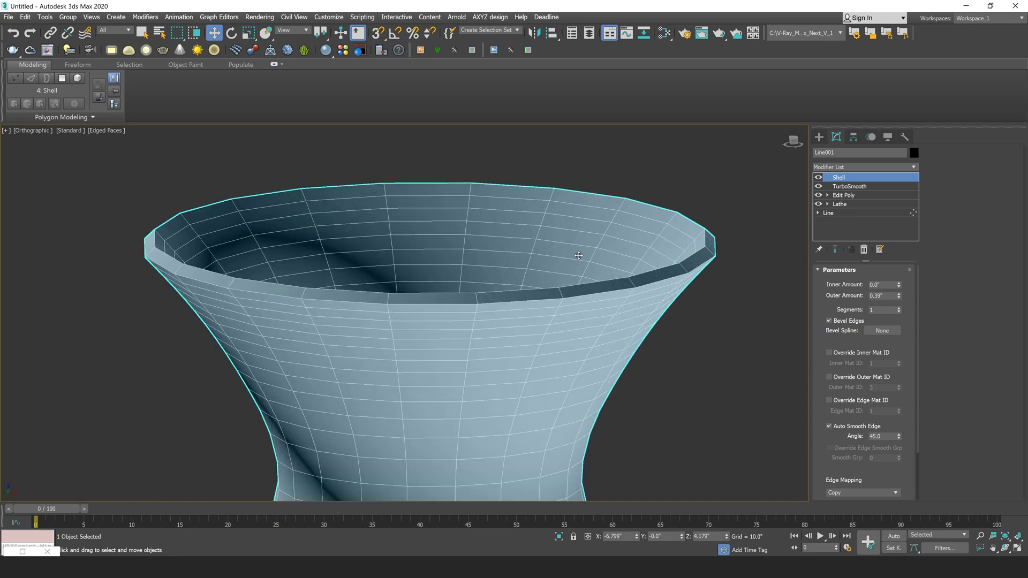
pyautogui.scroll(-4, 579, 255)
pyautogui.press('f')
pyautogui.press('z')
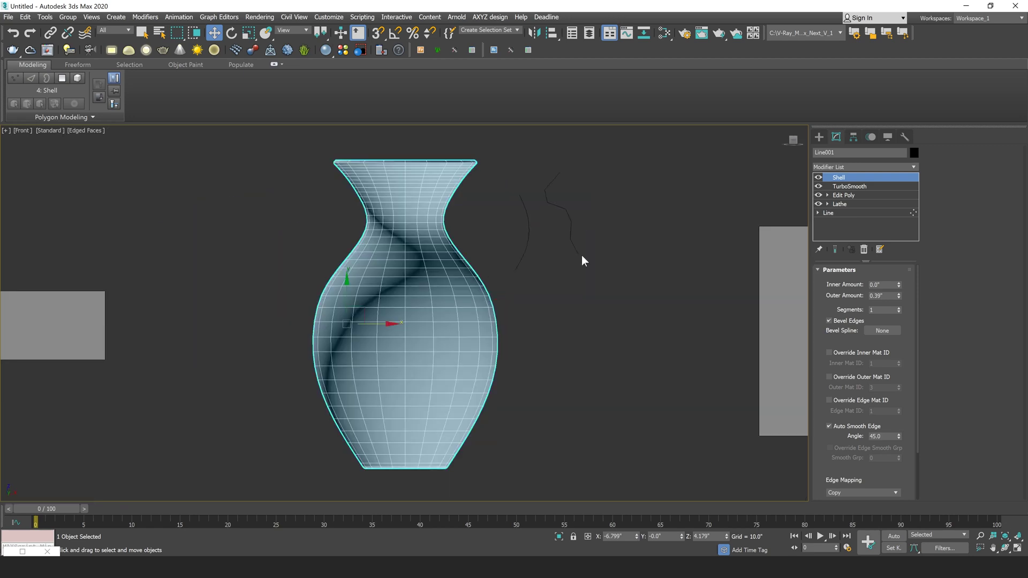
# - Increase the vase Shell's Outer Amount to 0.42" while examining the corner of the rim
pyautogui.scroll(2, 514, 252)
pyautogui.moveTo(437, 146); pyautogui.dragTo(543, 333, button='middle')
pyautogui.scroll(5, 559, 327)
pyautogui.scroll(3, 592, 293)
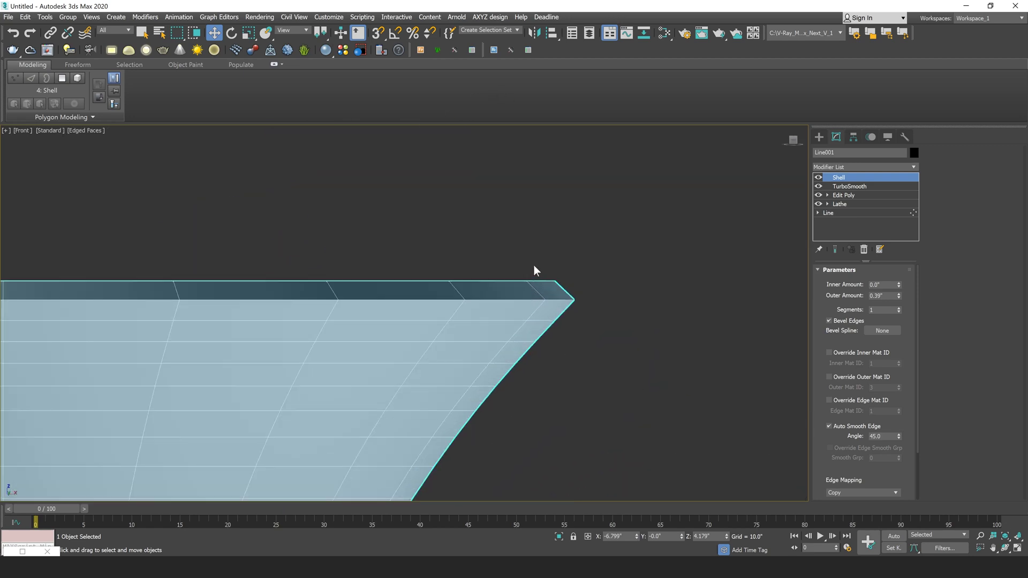
pyautogui.moveTo(898, 295); pyautogui.dragTo(864, 288)
# - In the vase's Edit Poly modifier, select the top rim's edge loop, raise it slightly, and return to the Shell modifier
pyautogui.click(844, 195)
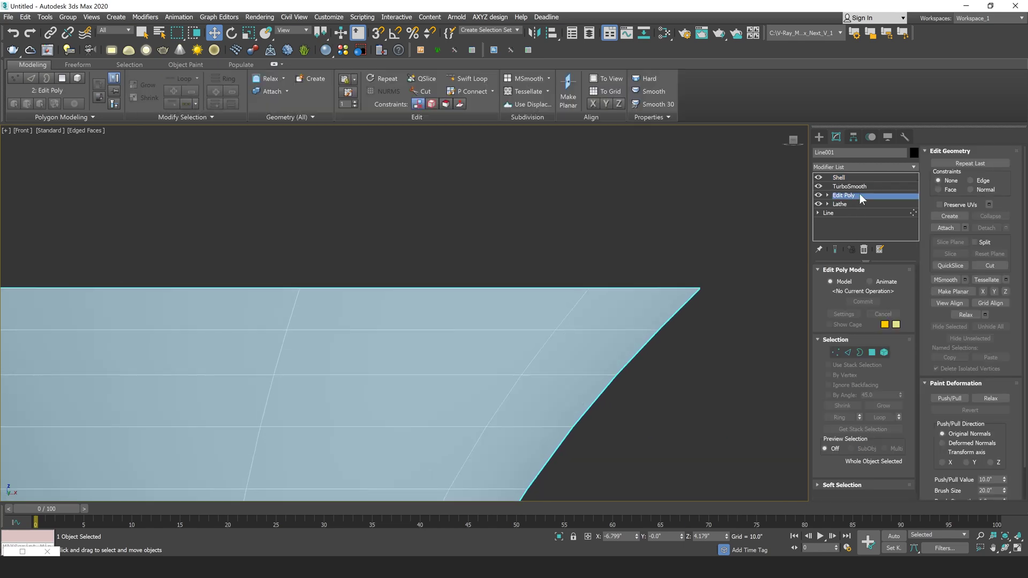
pyautogui.click(848, 351)
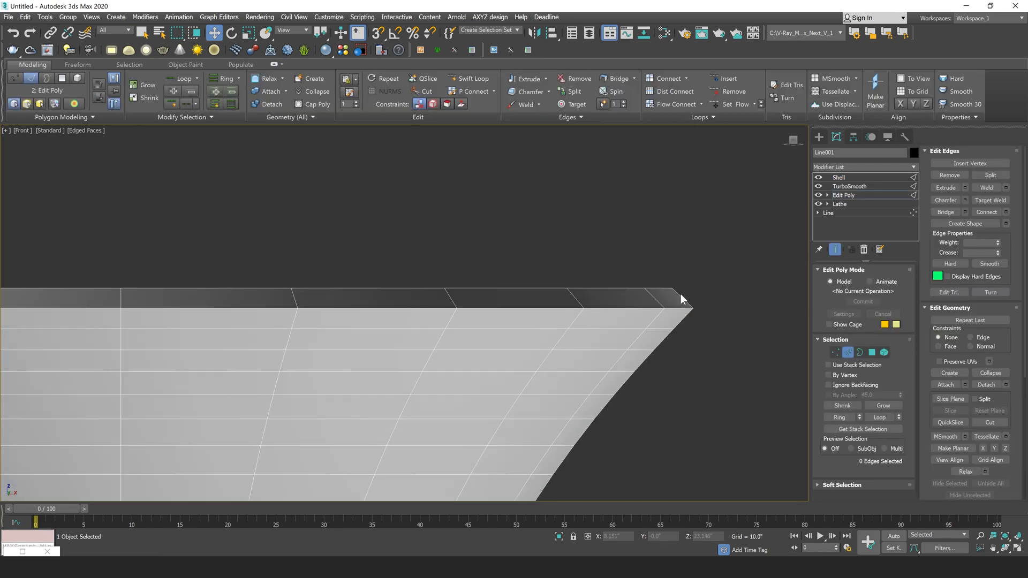
pyautogui.doubleClick(682, 289)
pyautogui.scroll(-3, 451, 292)
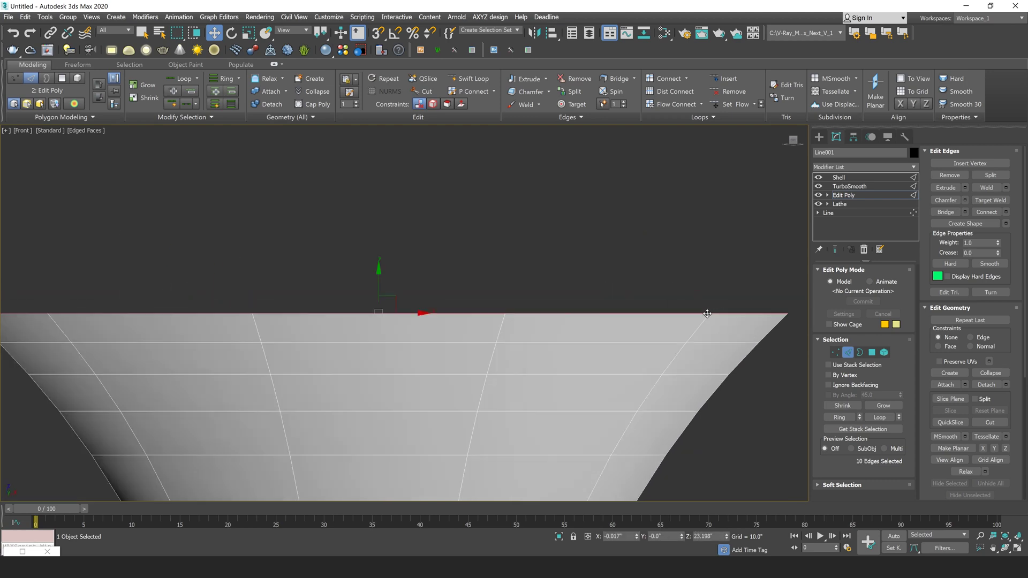
pyautogui.moveTo(450, 286); pyautogui.dragTo(452, 281)
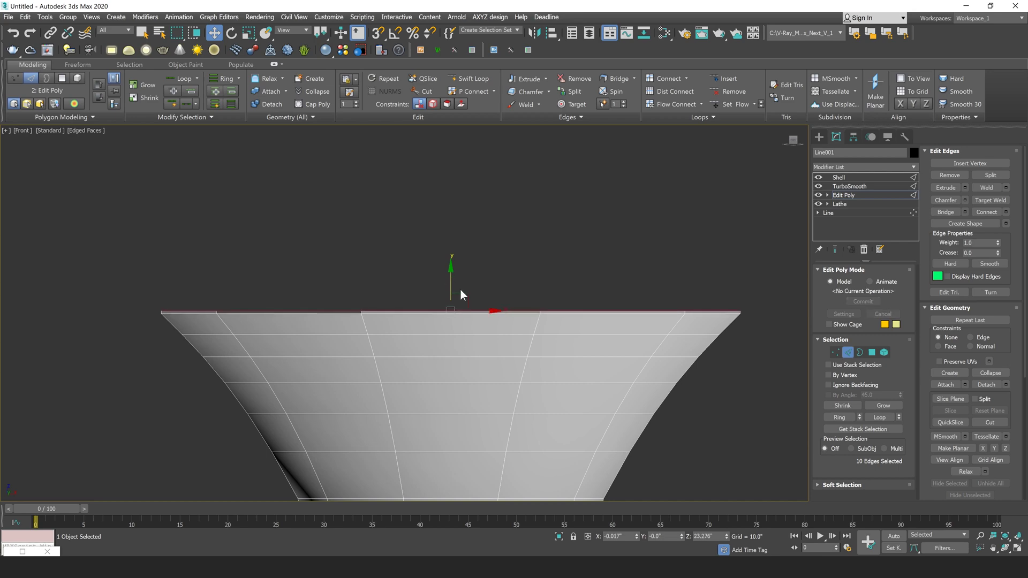
pyautogui.click(844, 195)
pyautogui.click(839, 178)
# - Reduce the Shell's Outer Amount to 0.14" and frame the whole vase in the front view
pyautogui.scroll(-5, 698, 250)
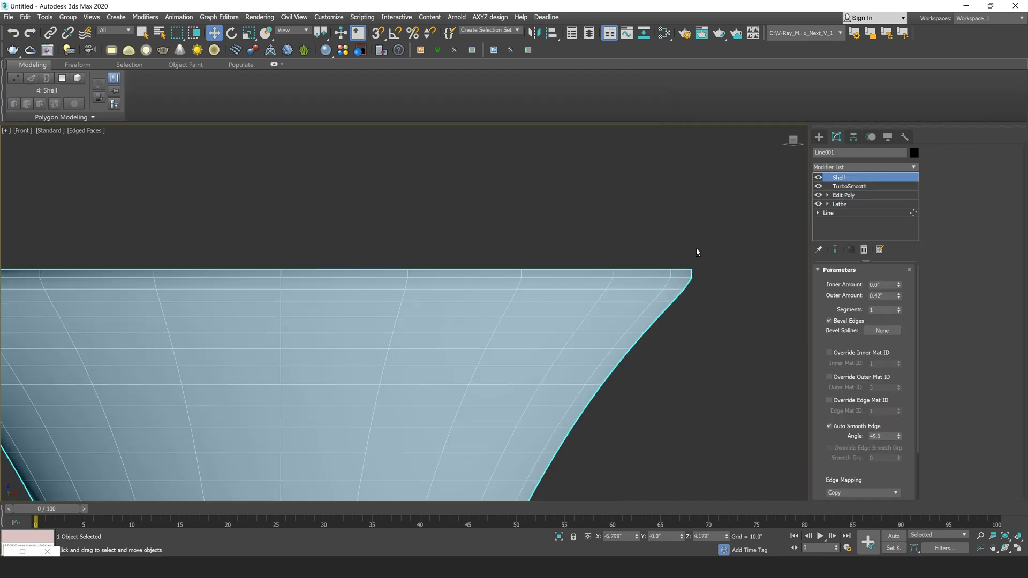
pyautogui.keyDown('alt'); pyautogui.moveTo(698, 250); pyautogui.dragTo(804, 314, button='middle'); pyautogui.keyUp('alt')
pyautogui.moveTo(898, 296)
pyautogui.mouseDown()
pyautogui.moveTo(903, 308)
pyautogui.moveTo(907, 298)
pyautogui.mouseUp()
pyautogui.press('f')
pyautogui.press('z')
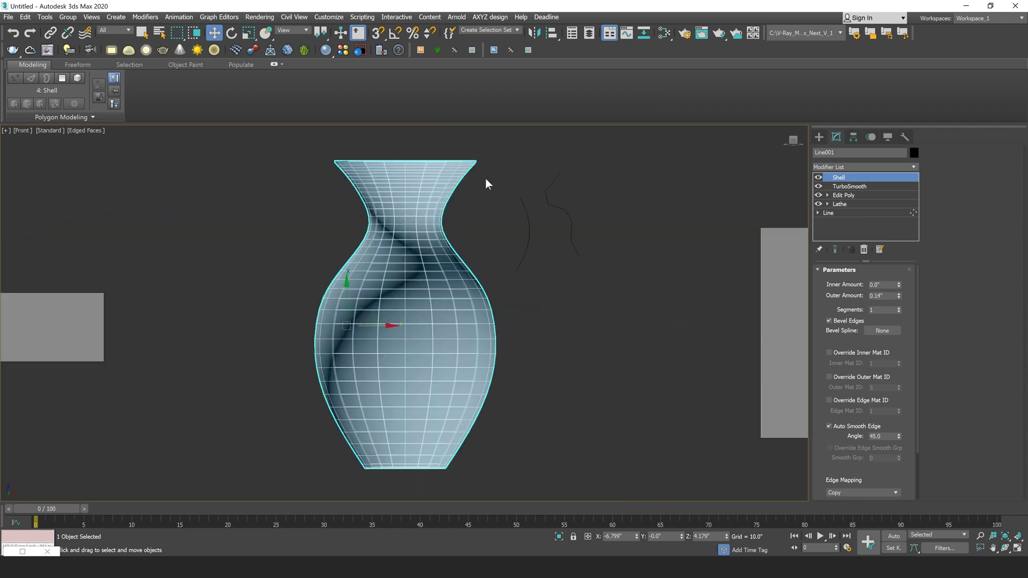
# - Inspect the thickened rim up close from above and check the Shell's Bevel Edges option
pyautogui.moveTo(486, 178); pyautogui.dragTo(582, 273, button='middle')
pyautogui.scroll(9, 557, 255)
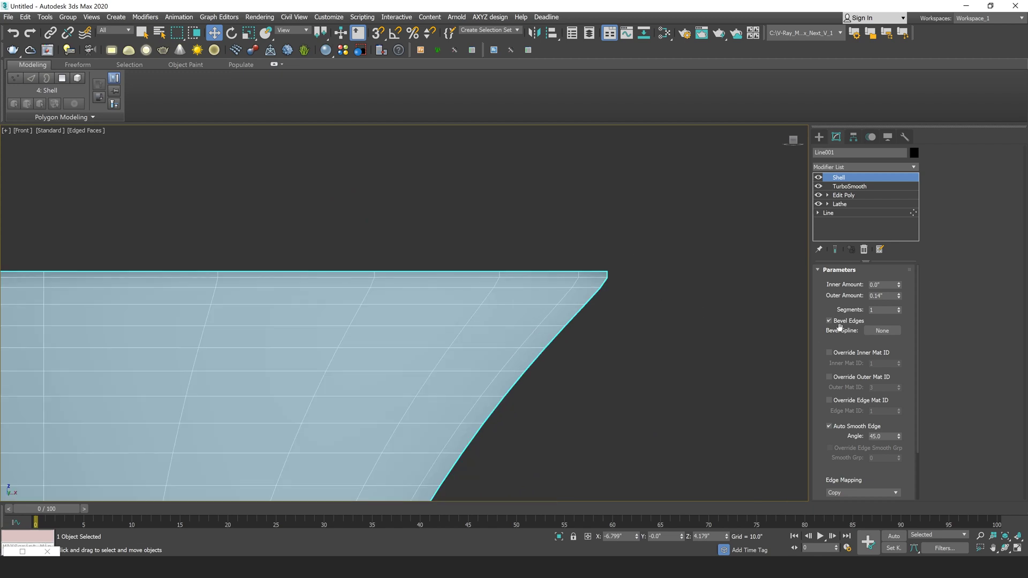
pyautogui.keyDown('alt'); pyautogui.moveTo(641, 268); pyautogui.dragTo(606, 308, button='middle'); pyautogui.keyUp('alt')
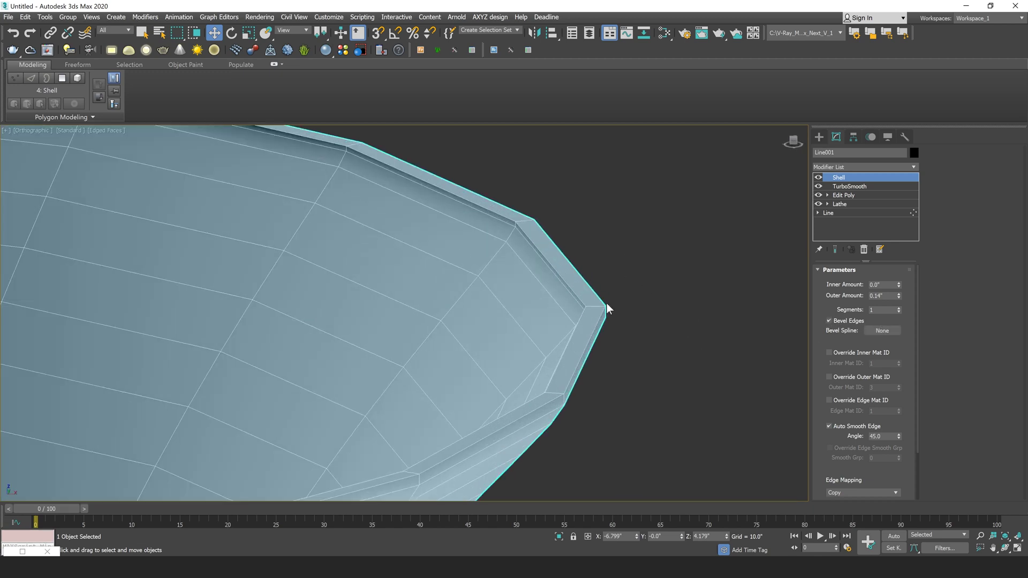
pyautogui.click(828, 320)
pyautogui.keyDown('alt'); pyautogui.moveTo(792, 327); pyautogui.dragTo(563, 248, button='middle'); pyautogui.keyUp('alt')
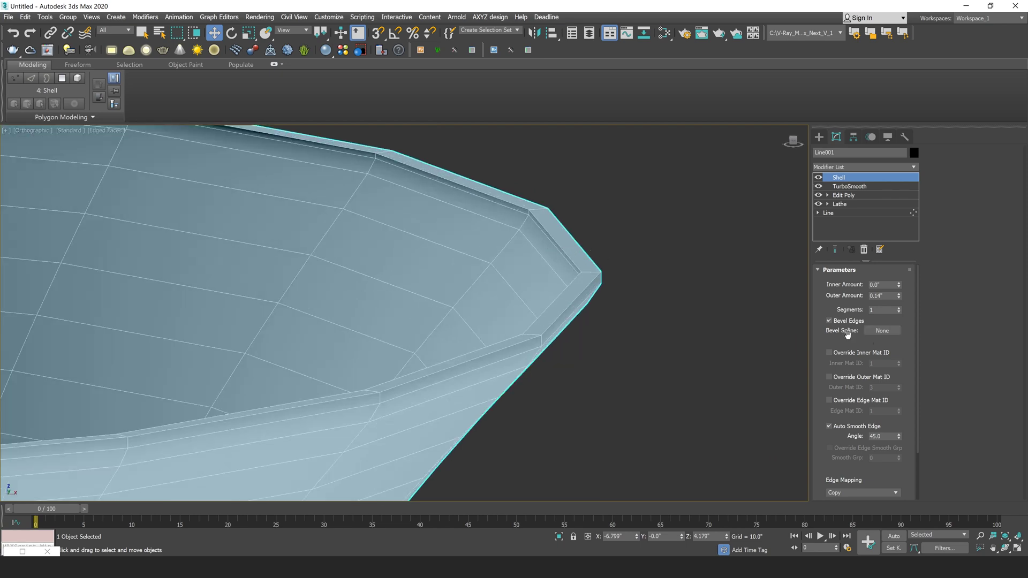
pyautogui.keyDown('alt'); pyautogui.moveTo(597, 301); pyautogui.dragTo(576, 272, button='middle'); pyautogui.keyUp('alt')
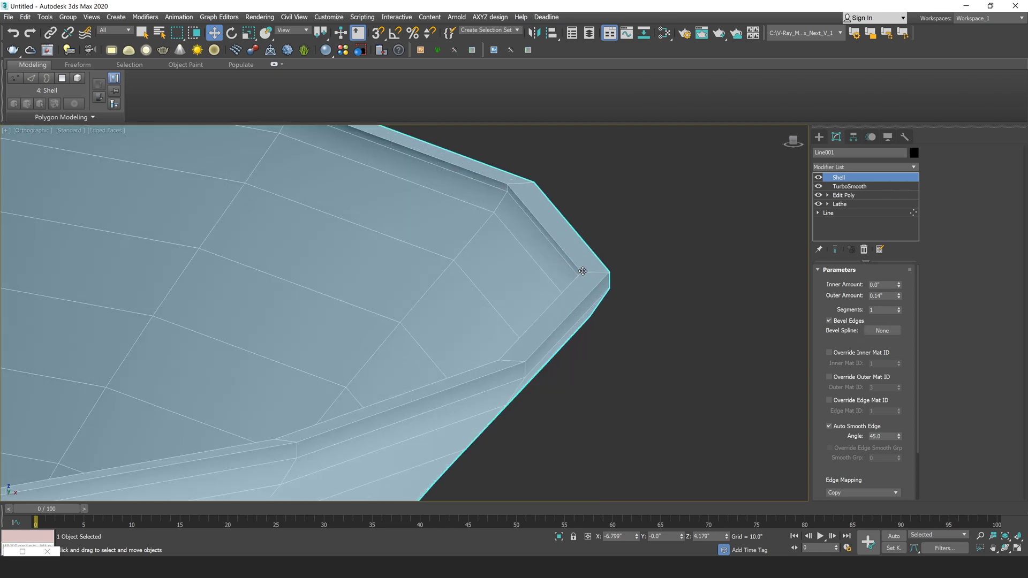
# - Assign the smooth arc line beside the vase as the Shell's bevel spline
pyautogui.scroll(-10, 650, 270)
pyautogui.moveTo(650, 270); pyautogui.dragTo(541, 212, button='middle')
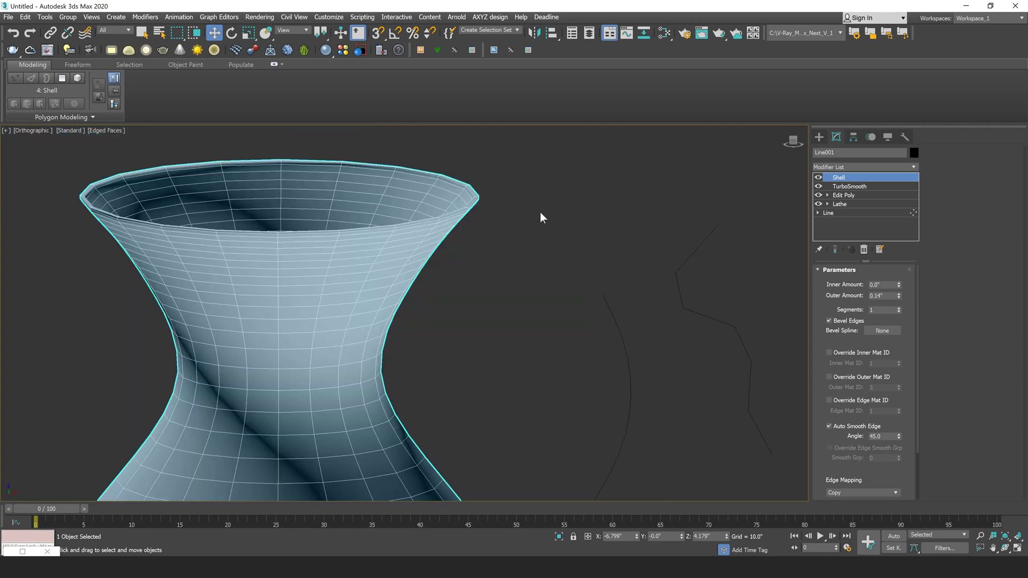
pyautogui.moveTo(632, 325); pyautogui.dragTo(610, 306, button='middle')
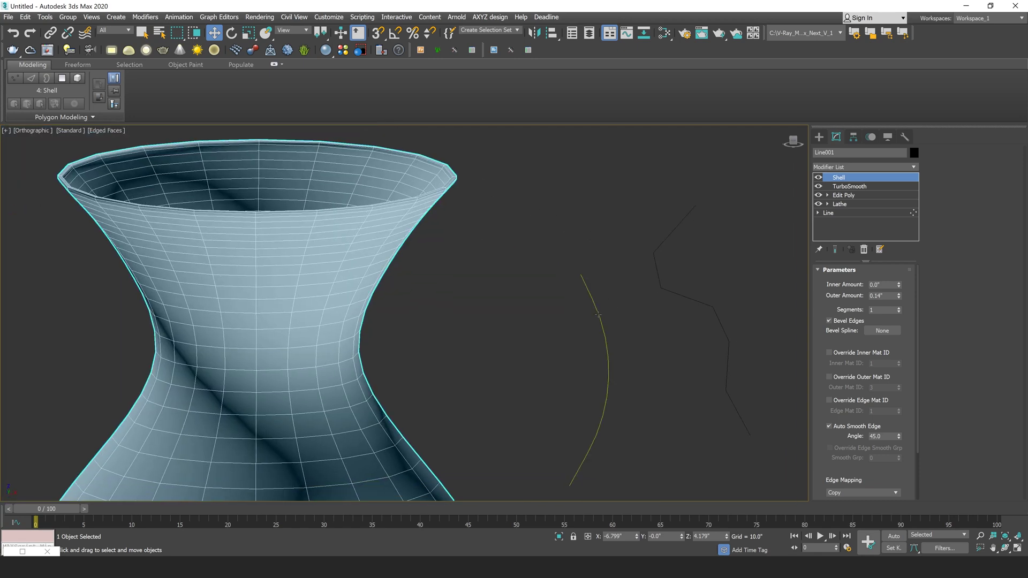
pyautogui.click(598, 315)
pyautogui.click(436, 206)
pyautogui.scroll(5, 438, 199)
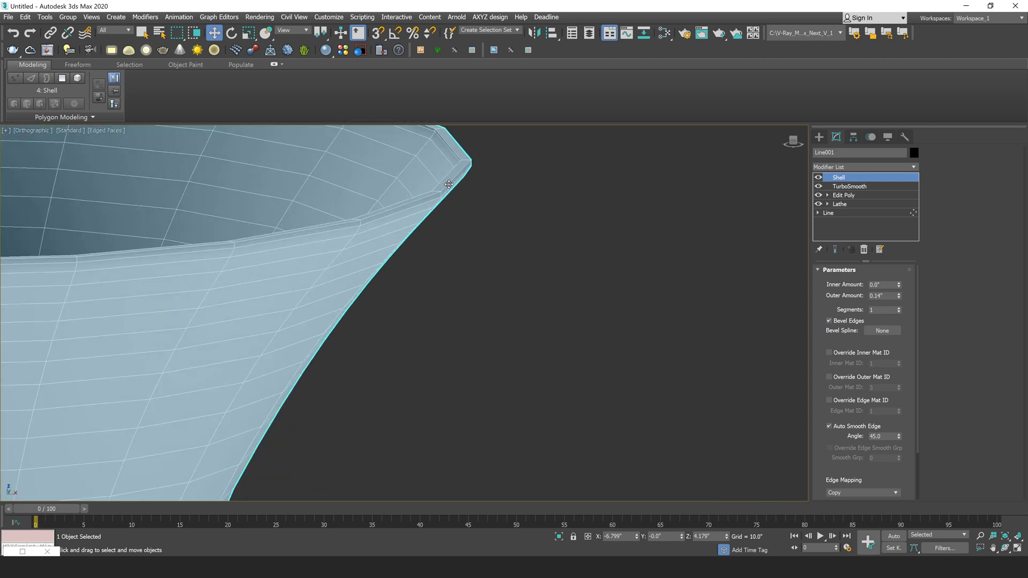
pyautogui.click(882, 330)
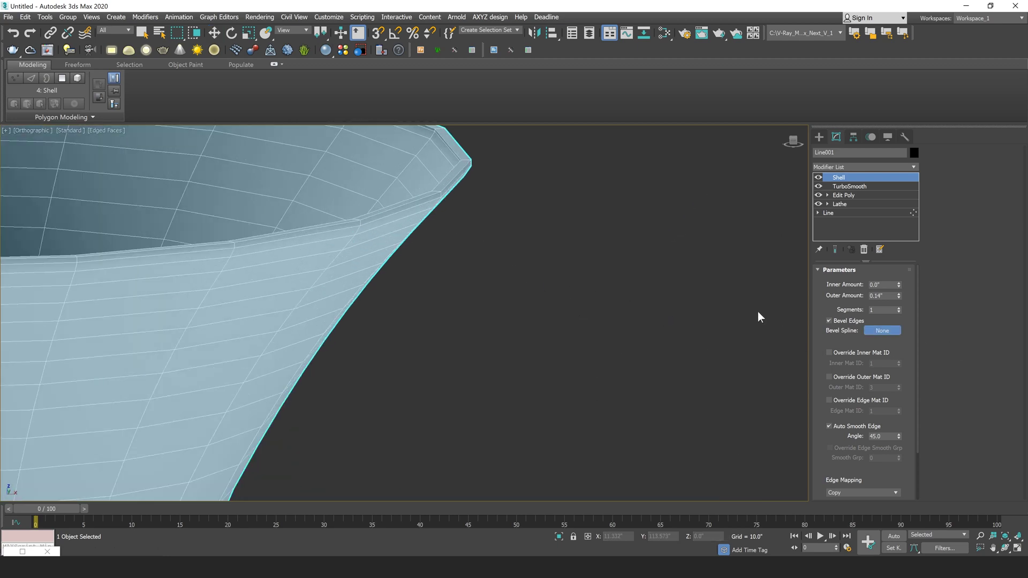
pyautogui.scroll(-3, 759, 342)
pyautogui.scroll(2, 627, 330)
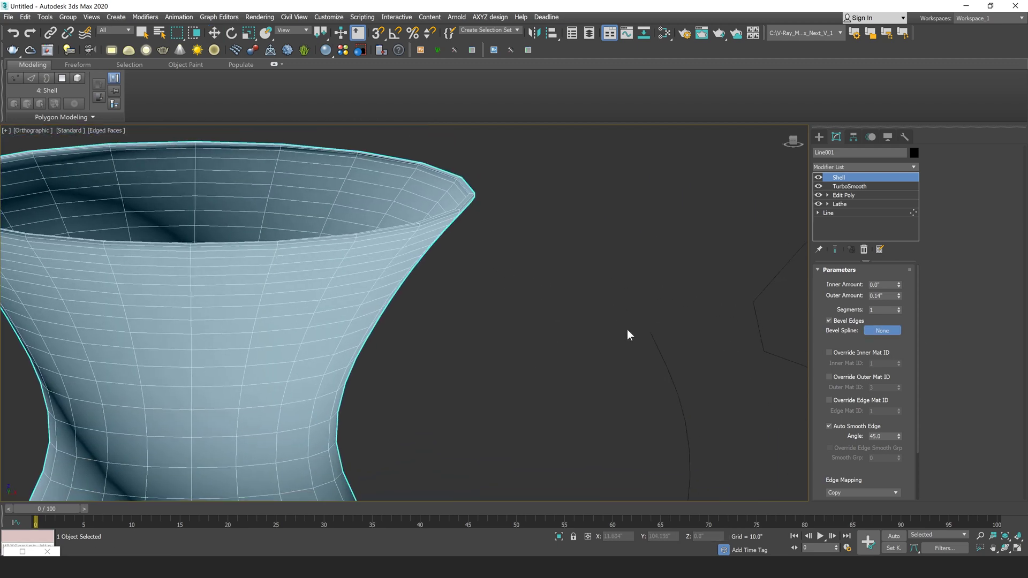
pyautogui.click(662, 356)
pyautogui.scroll(4, 467, 185)
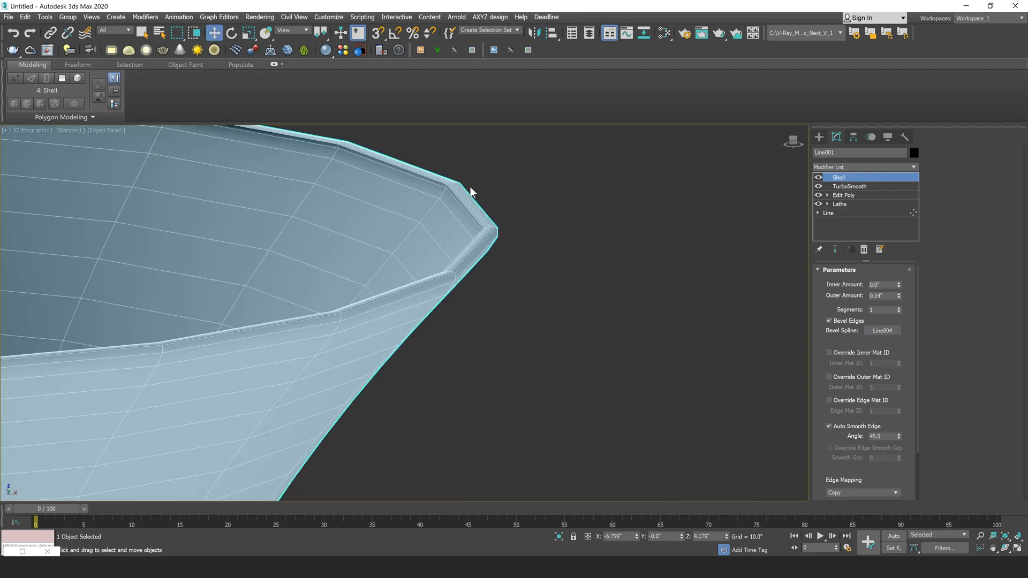
# - Examine the arc-bevelled edge along the vase's rim up close, from several angles and in the front view
pyautogui.scroll(-3, 471, 189)
pyautogui.keyDown('alt'); pyautogui.moveTo(478, 195); pyautogui.dragTo(513, 214, button='middle'); pyautogui.keyUp('alt')
pyautogui.scroll(3, 499, 202)
pyautogui.moveTo(514, 215); pyautogui.dragTo(454, 265, button='middle')
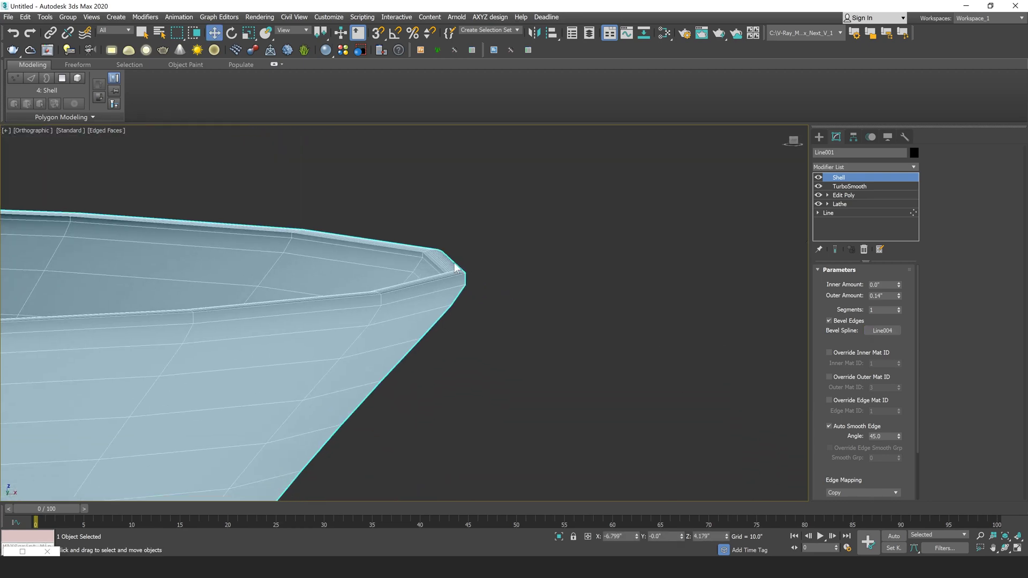
pyautogui.scroll(-4, 512, 298)
pyautogui.moveTo(581, 315); pyautogui.dragTo(484, 202, button='middle')
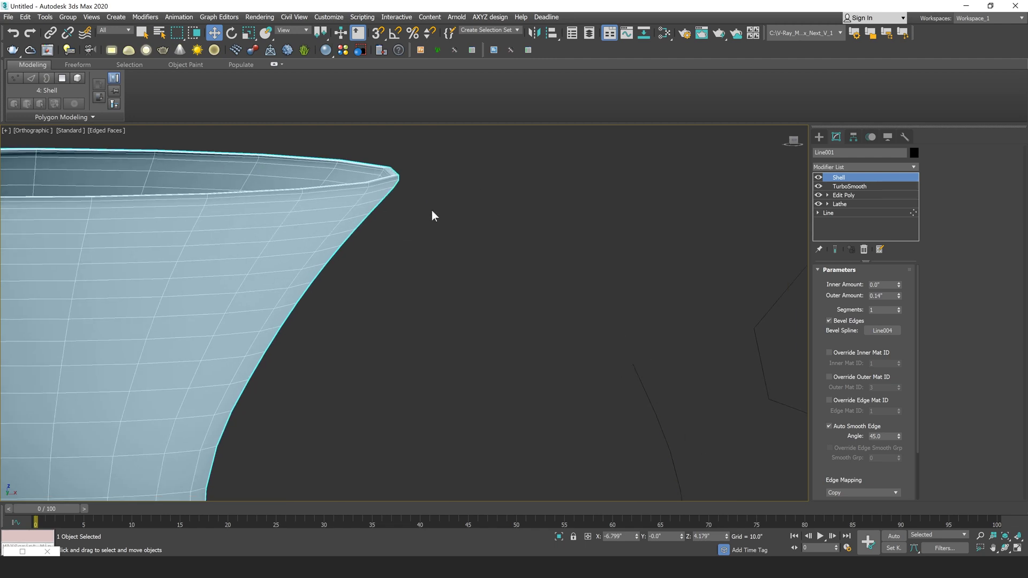
pyautogui.scroll(5, 432, 215)
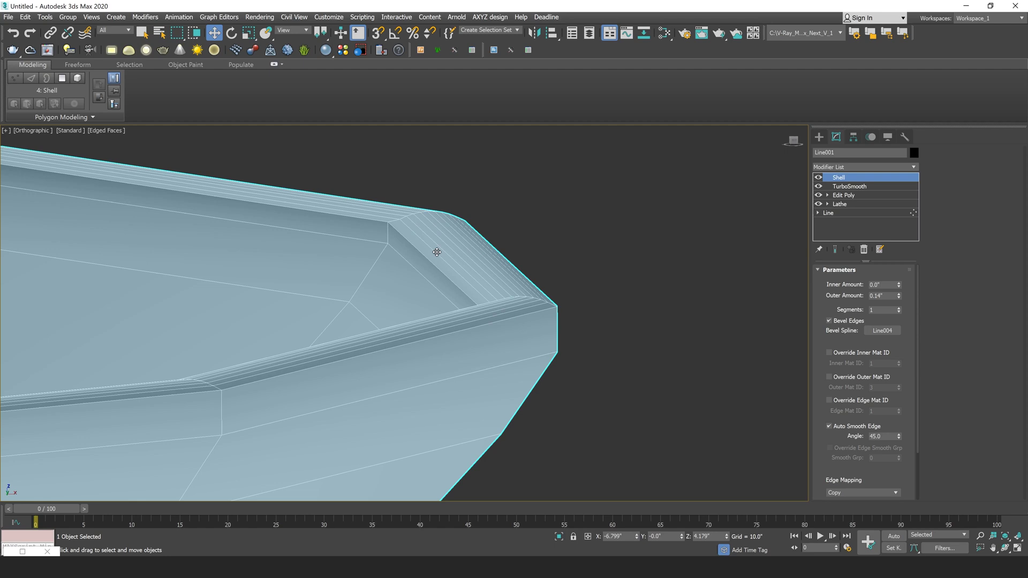
pyautogui.scroll(-6, 543, 280)
pyautogui.press('f')
pyautogui.scroll(3, 498, 188)
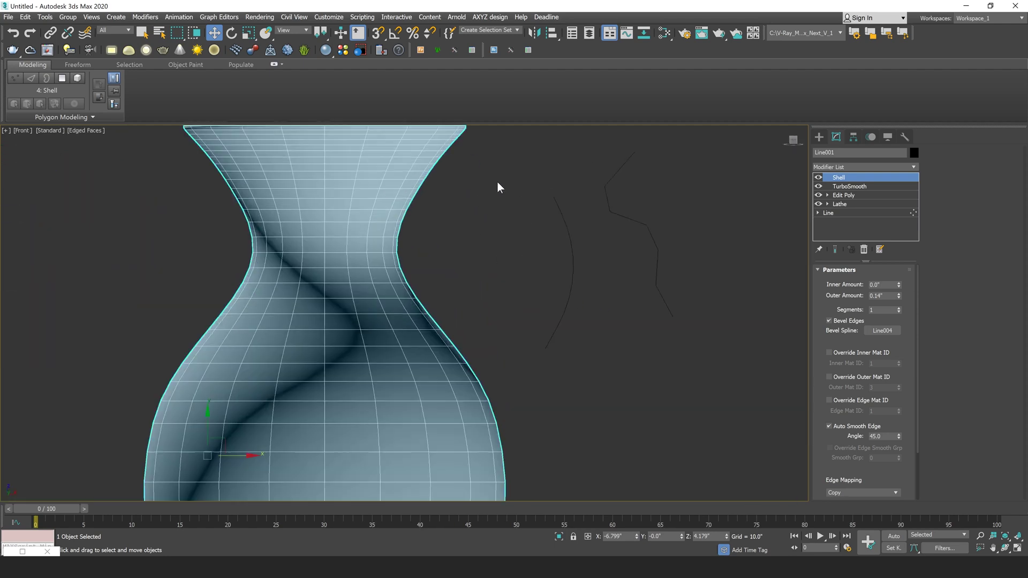
pyautogui.scroll(-3, 608, 290)
pyautogui.scroll(5, 614, 270)
pyautogui.scroll(-4, 615, 270)
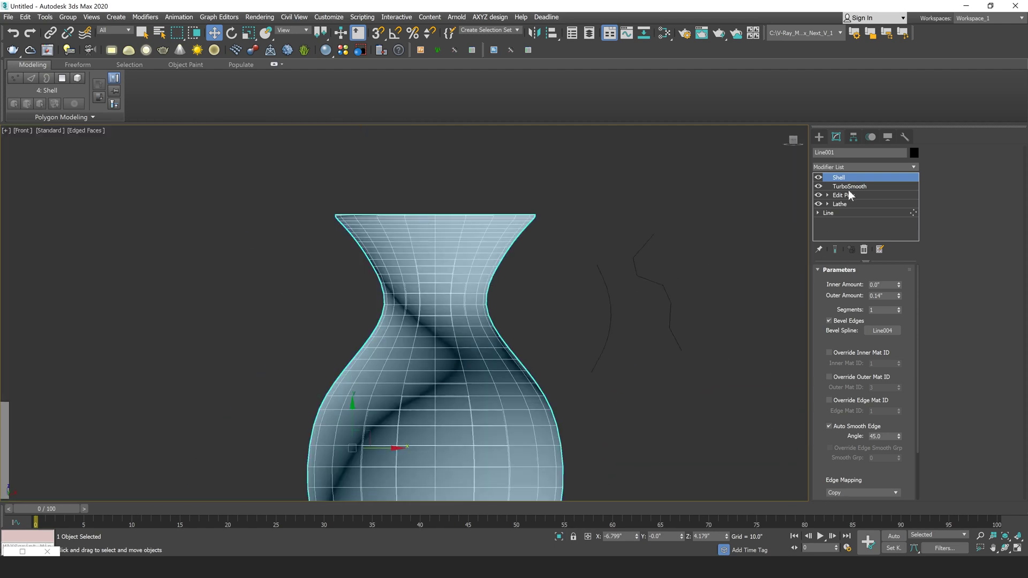
# - Move the arc line up beside the vase's rim, to about X 9.04" and Z 23.19"
pyautogui.click(702, 231)
pyautogui.click(602, 297)
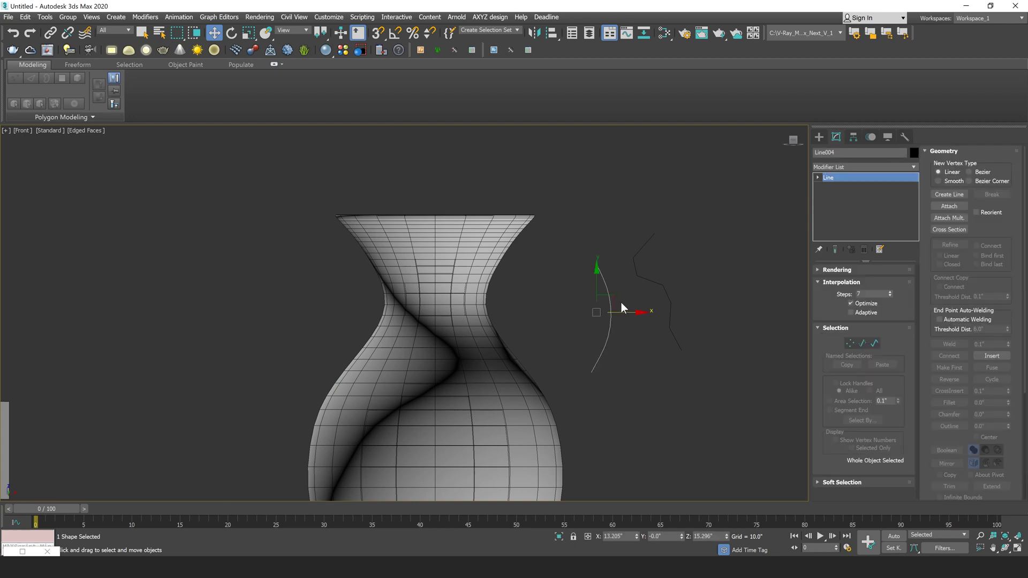
pyautogui.moveTo(613, 298); pyautogui.dragTo(577, 209)
pyautogui.scroll(6, 538, 200)
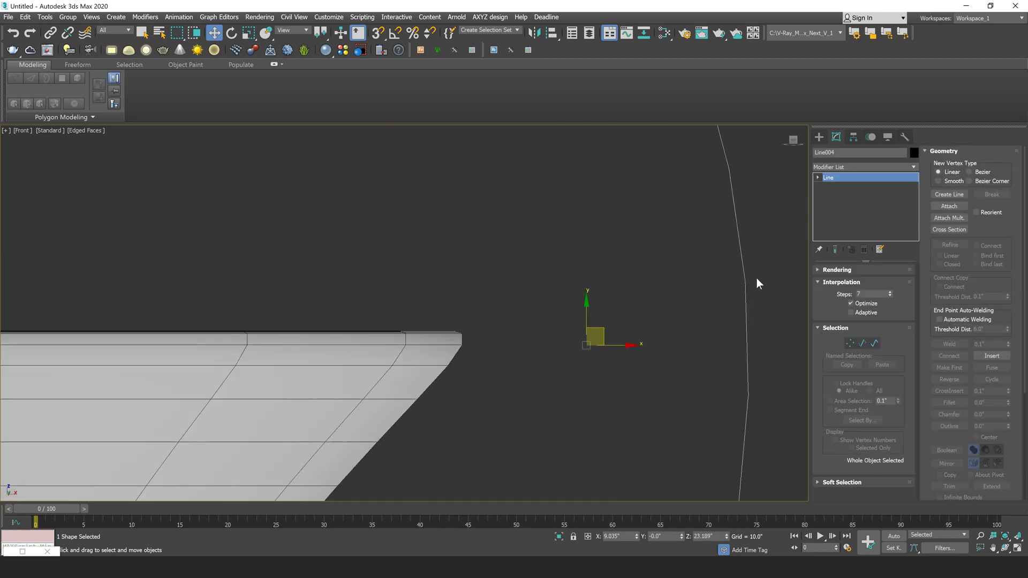
# - Reshape the arc line into an S-like curve by moving the vertex just below its upper end down and toward the vase
pyautogui.click(855, 344)
pyautogui.scroll(-3, 658, 286)
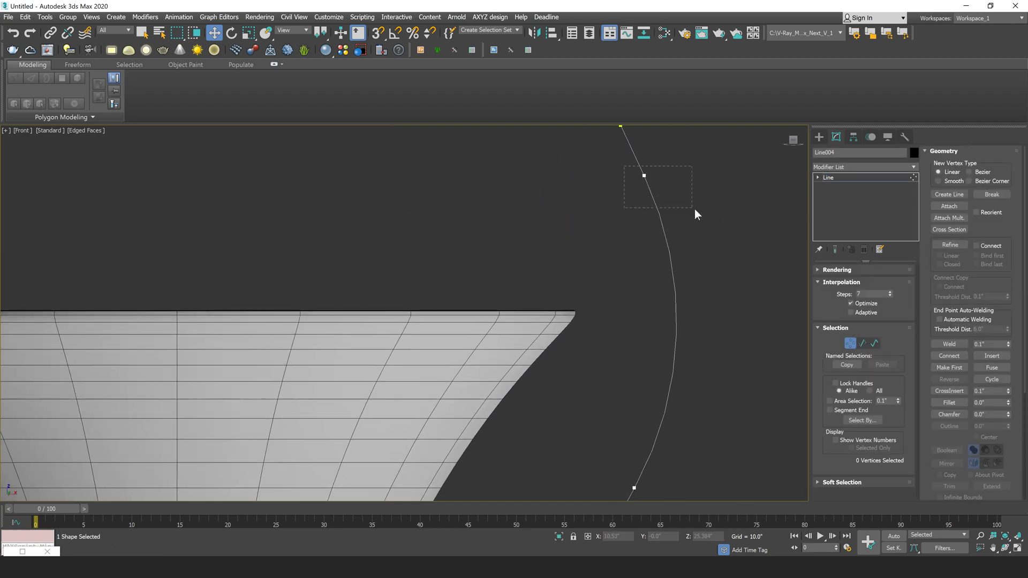
pyautogui.moveTo(695, 214); pyautogui.dragTo(695, 215)
pyautogui.moveTo(695, 214); pyautogui.dragTo(693, 232, button='middle')
pyautogui.moveTo(669, 179); pyautogui.dragTo(638, 243)
pyautogui.keyDown('alt'); pyautogui.moveTo(592, 304); pyautogui.dragTo(589, 324, button='middle'); pyautogui.keyUp('alt')
pyautogui.scroll(5, 589, 324)
pyautogui.moveTo(669, 247); pyautogui.dragTo(661, 339, button='middle')
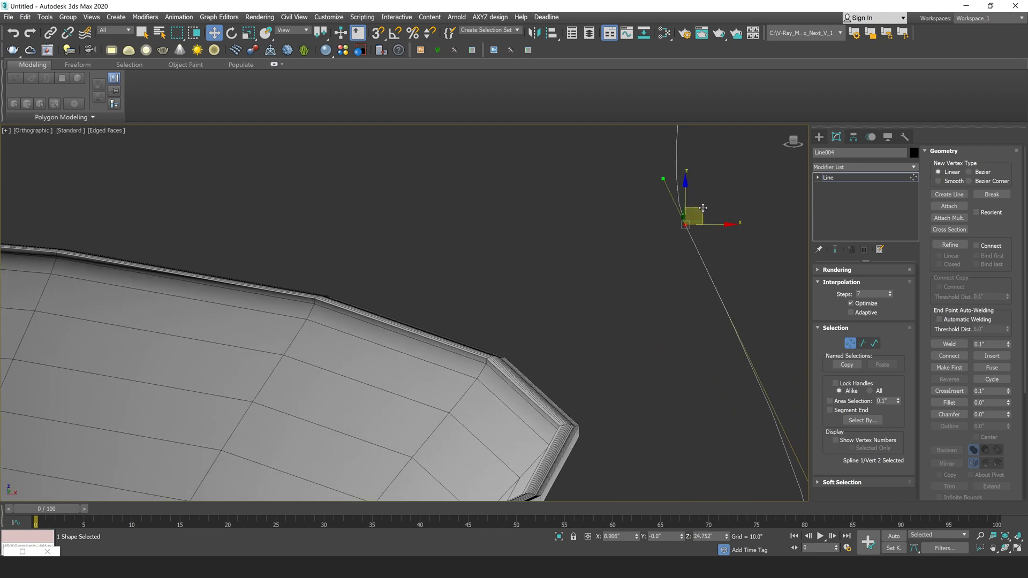
pyautogui.moveTo(701, 209)
pyautogui.mouseDown()
pyautogui.moveTo(681, 247)
pyautogui.moveTo(695, 248)
pyautogui.moveTo(787, 165)
pyautogui.moveTo(680, 255)
pyautogui.moveTo(744, 212)
pyautogui.moveTo(686, 282)
pyautogui.moveTo(716, 211)
pyautogui.mouseUp()
pyautogui.scroll(-5, 695, 234)
pyautogui.moveTo(695, 234); pyautogui.dragTo(528, 229, button='middle')
pyautogui.scroll(-3, 527, 229)
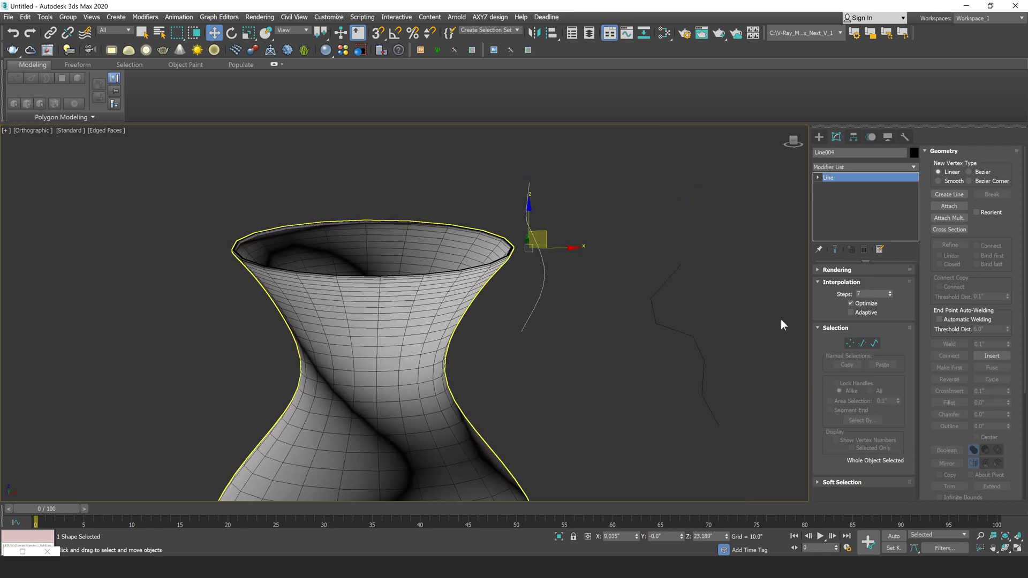
# - Reselect the vase, replace the Shell's bevel spline with the zigzag line, and inspect the stepped rim
pyautogui.scroll(5, 538, 224)
pyautogui.click(537, 224)
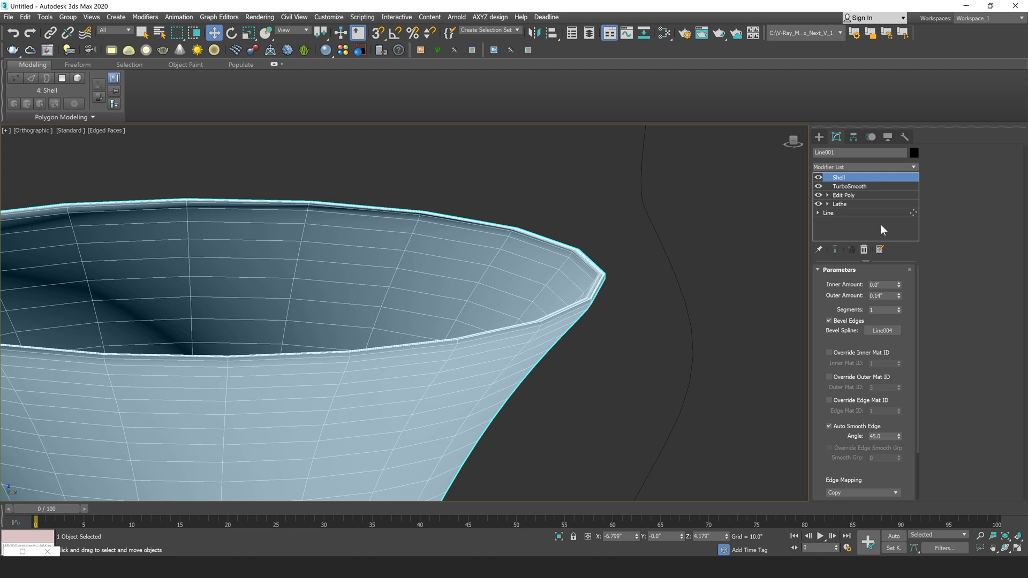
pyautogui.click(882, 330)
pyautogui.scroll(-6, 669, 294)
pyautogui.moveTo(717, 300); pyautogui.dragTo(614, 287, button='middle')
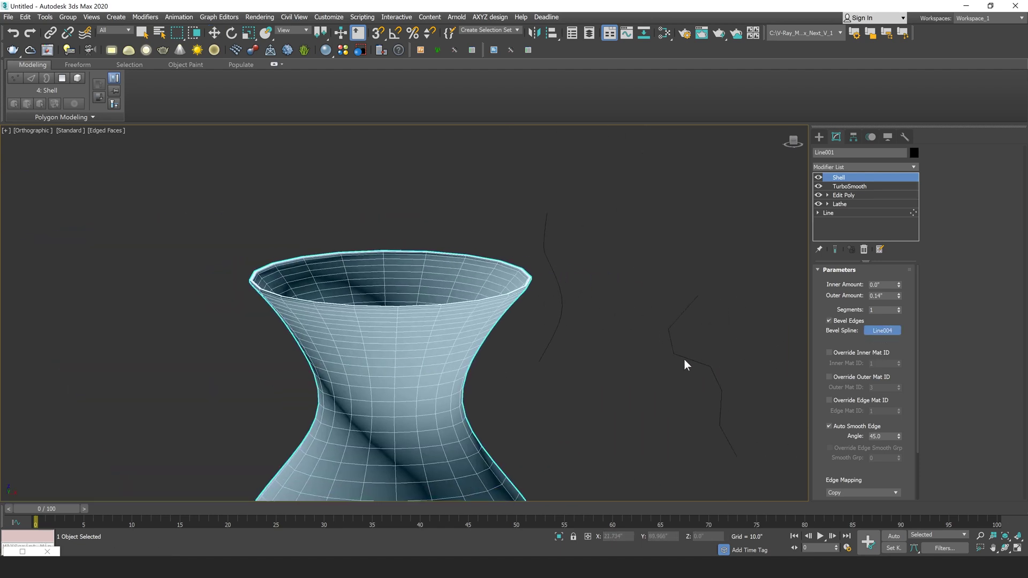
pyautogui.click(688, 360)
pyautogui.scroll(10, 589, 299)
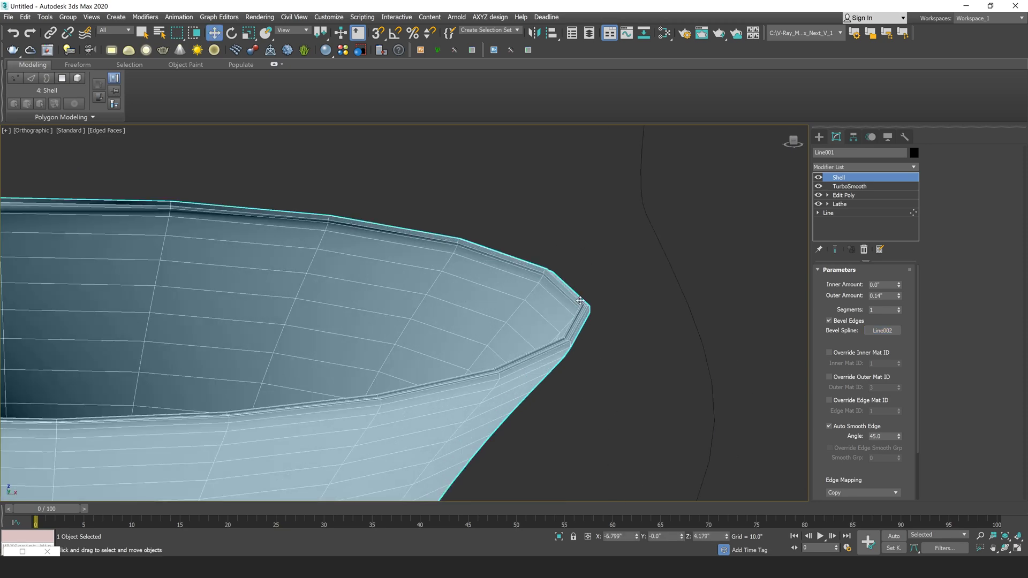
pyautogui.scroll(-8, 576, 273)
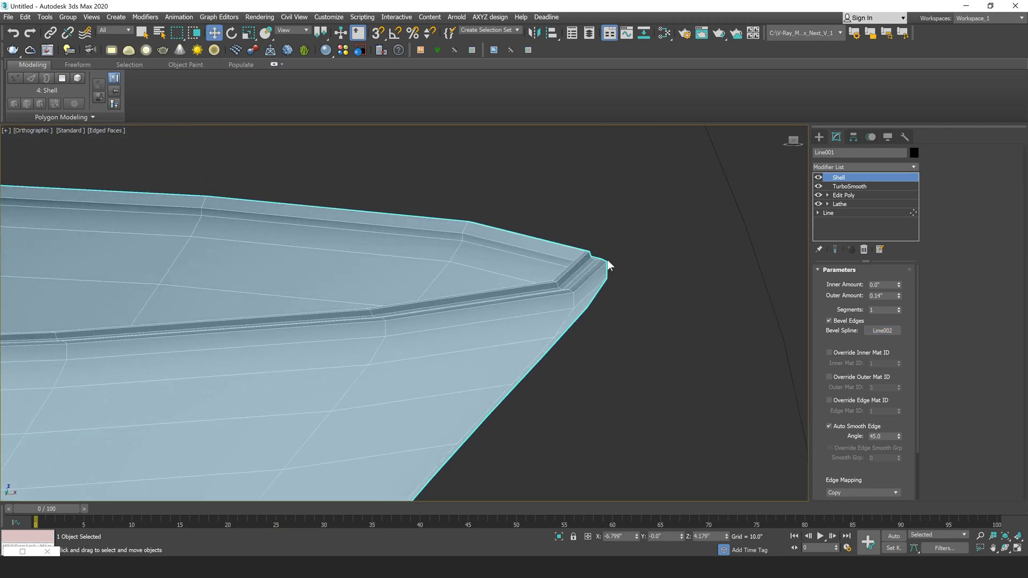
# - Select the zigzag line and raise its interpolation steps to 11 while watching the vase's rim
pyautogui.moveTo(612, 259); pyautogui.dragTo(417, 197, button='middle')
pyautogui.scroll(-6, 546, 303)
pyautogui.scroll(5, 592, 236)
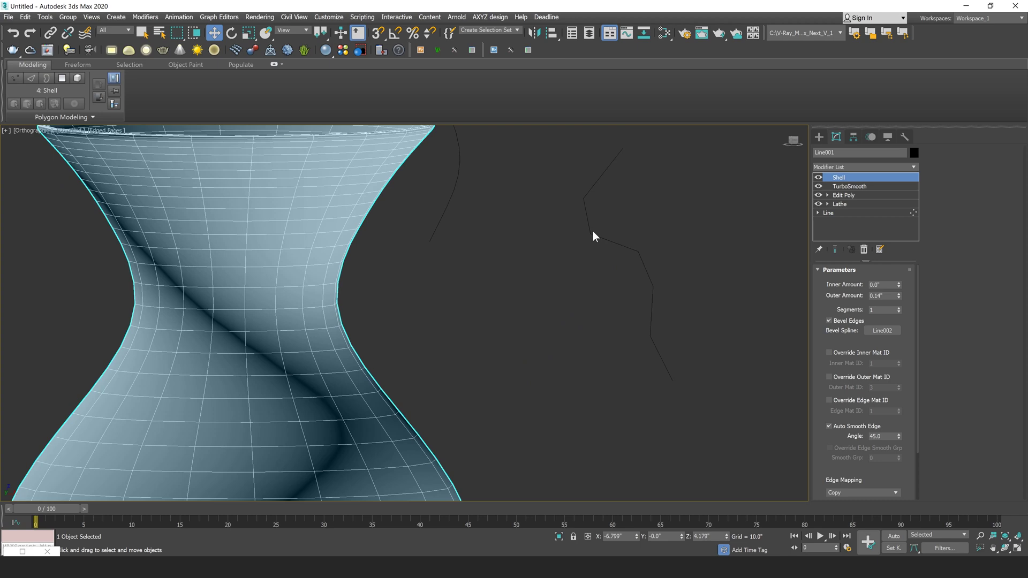
pyautogui.click(591, 239)
pyautogui.scroll(8, 460, 188)
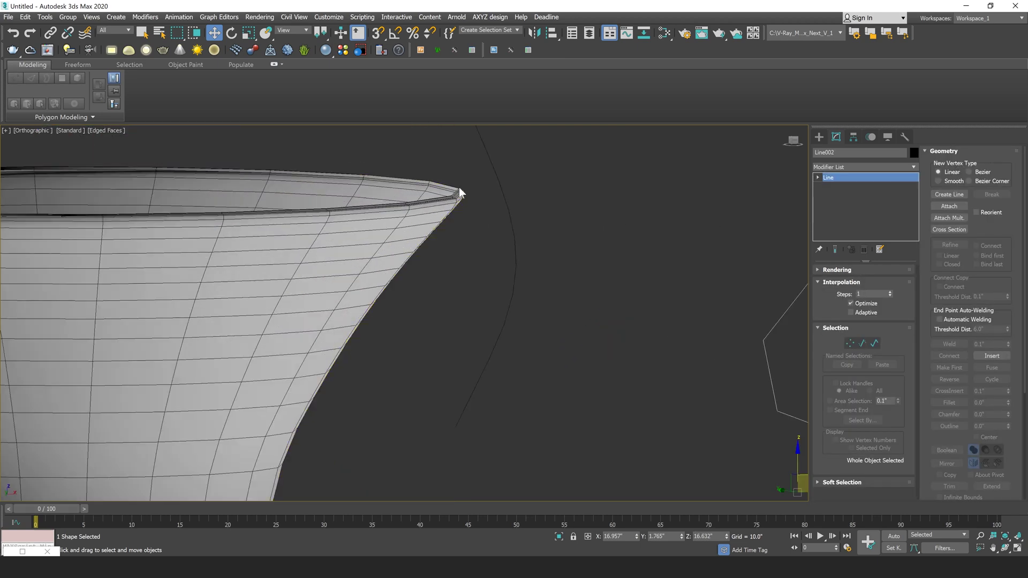
pyautogui.click(889, 292)
pyautogui.click(889, 291)
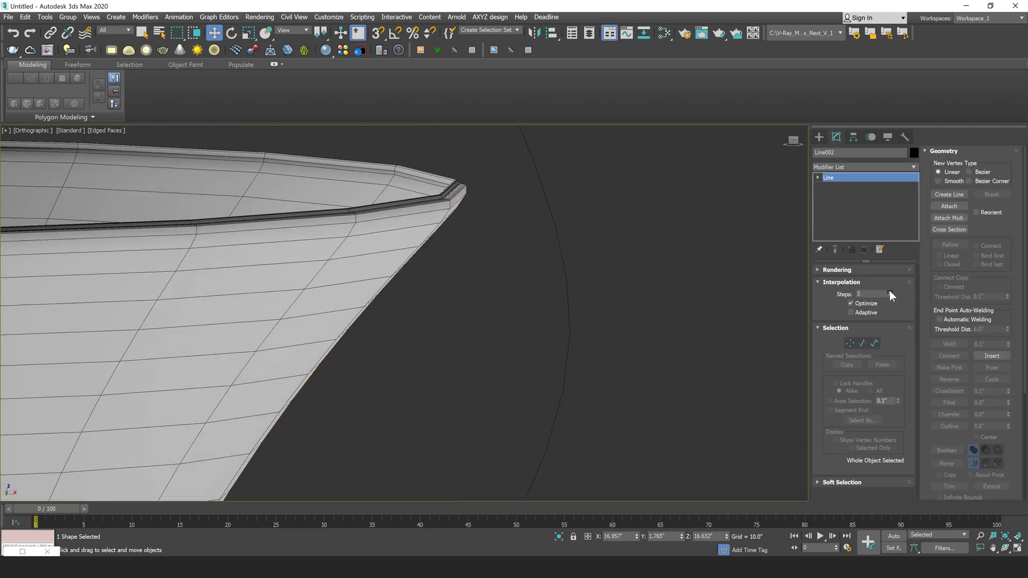
pyautogui.click(889, 291)
pyautogui.click(889, 291)
pyautogui.click(889, 291)
pyautogui.click(889, 291)
pyautogui.click(889, 291)
pyautogui.click(890, 291)
pyautogui.click(891, 293)
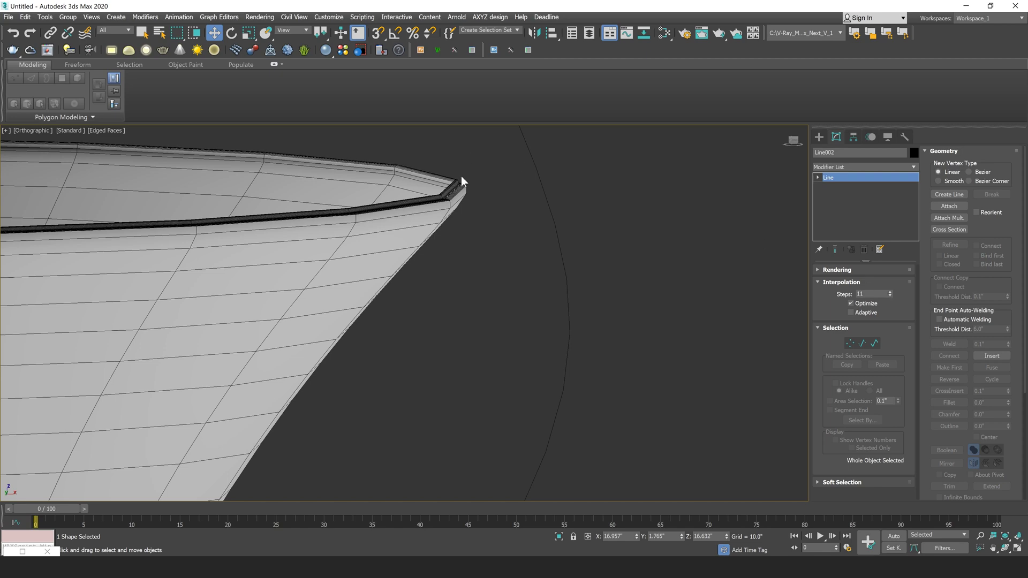
# - Examine the smoothed, stepped rim of the vase up close and reselect the vase
pyautogui.scroll(5, 461, 177)
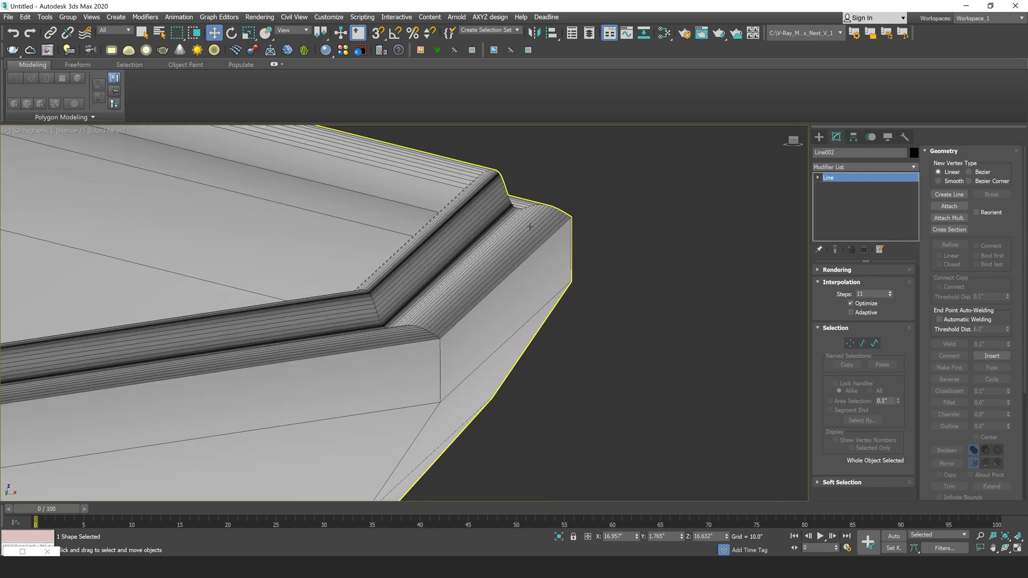
pyautogui.scroll(-3, 546, 262)
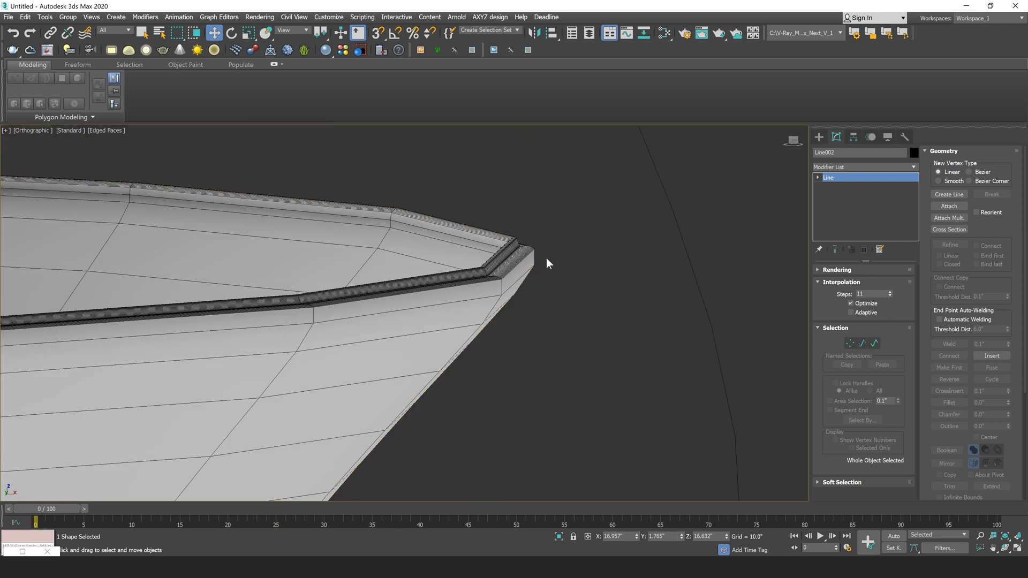
pyautogui.scroll(-6, 546, 258)
pyautogui.click(528, 317)
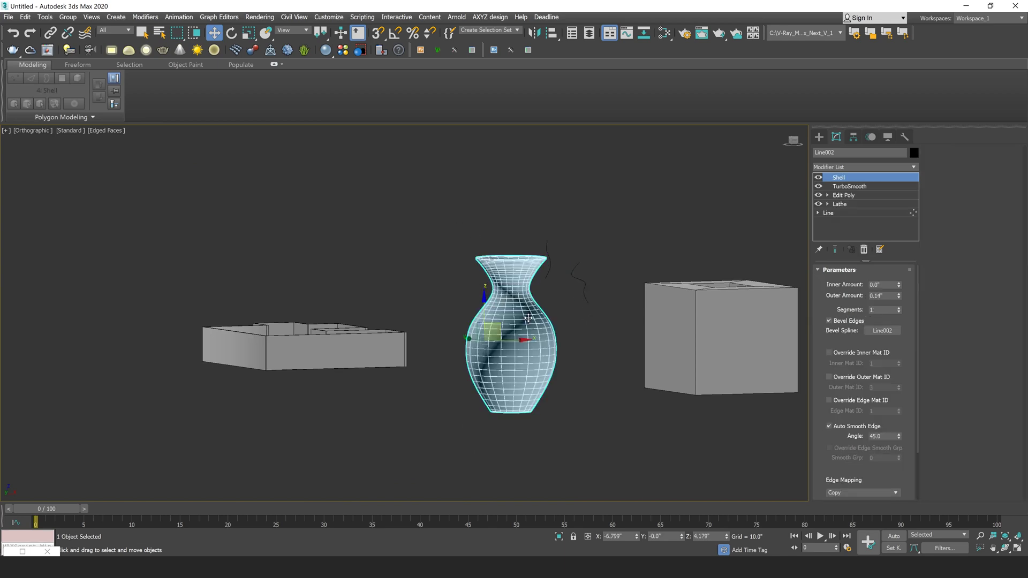
pyautogui.press('f')
pyautogui.press('z')
pyautogui.moveTo(467, 268); pyautogui.dragTo(765, 241, button='middle')
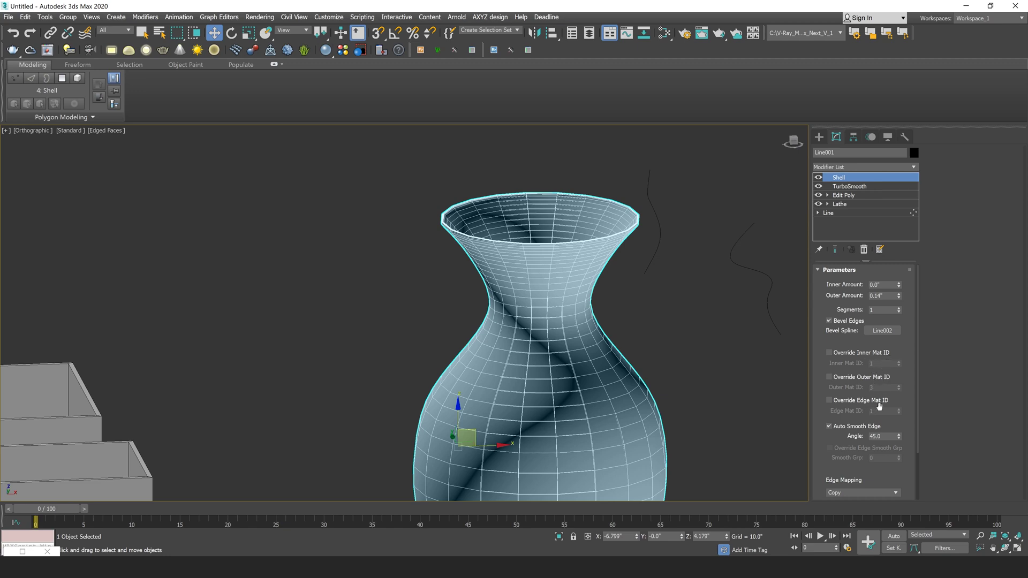
# - Turn the vase Shell's Override Inner, Outer and Edge Mat ID options on and back off
pyautogui.click(831, 352)
pyautogui.click(830, 377)
pyautogui.click(830, 400)
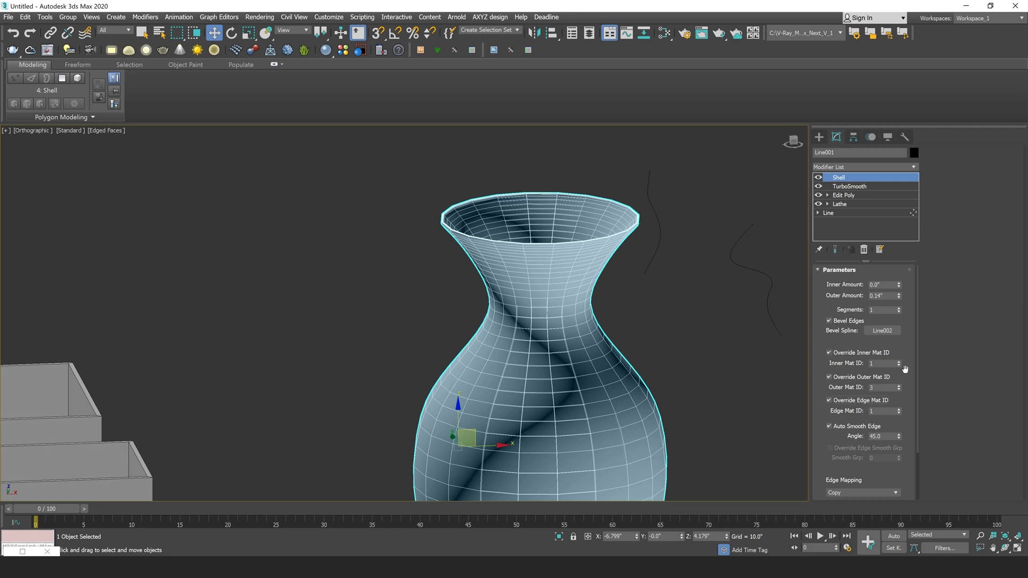
pyautogui.click(829, 353)
pyautogui.click(829, 376)
pyautogui.click(829, 400)
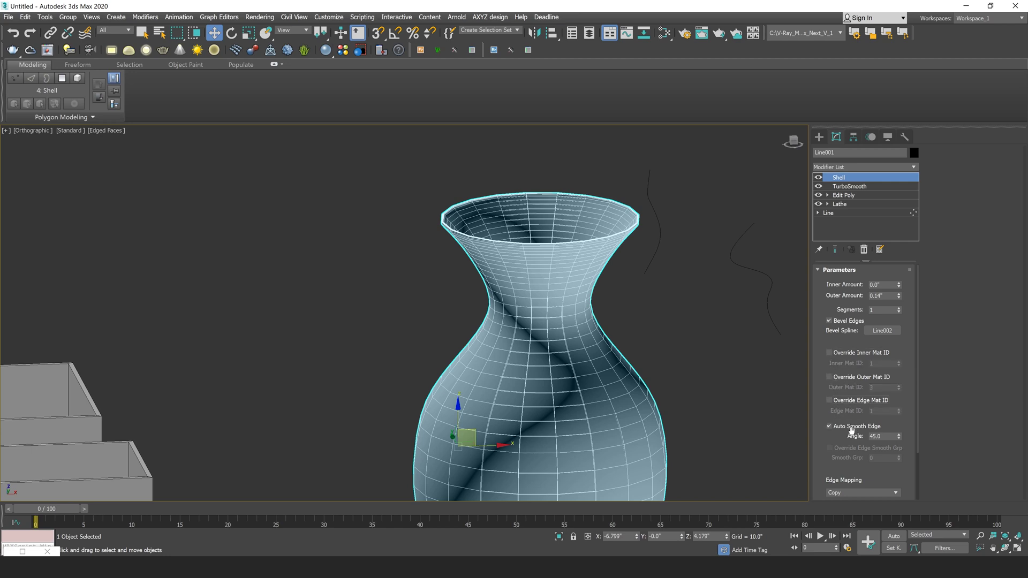
# - Examine the vase's bevelled rim alongside the Shell's Auto Smooth Edge, Edge Mapping and selection options
pyautogui.scroll(12, 614, 227)
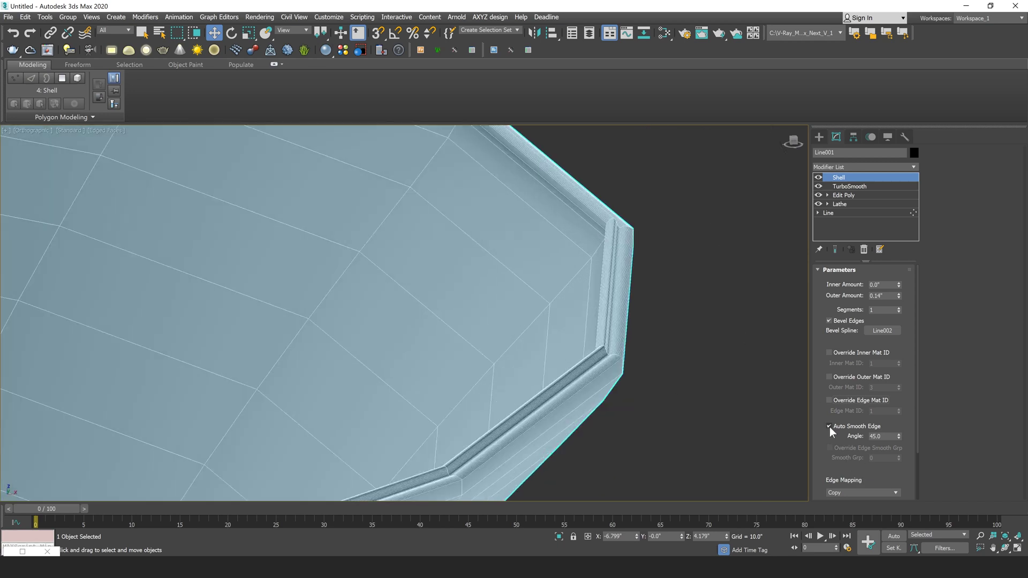
pyautogui.scroll(-3, 829, 426)
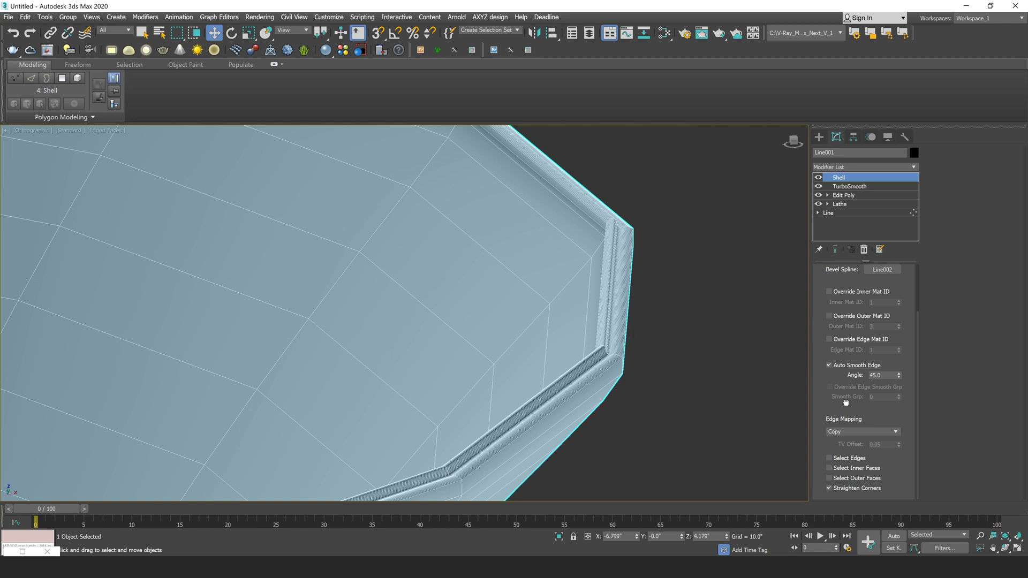
pyautogui.moveTo(717, 362); pyautogui.dragTo(716, 291, button='middle')
pyautogui.scroll(-2, 717, 291)
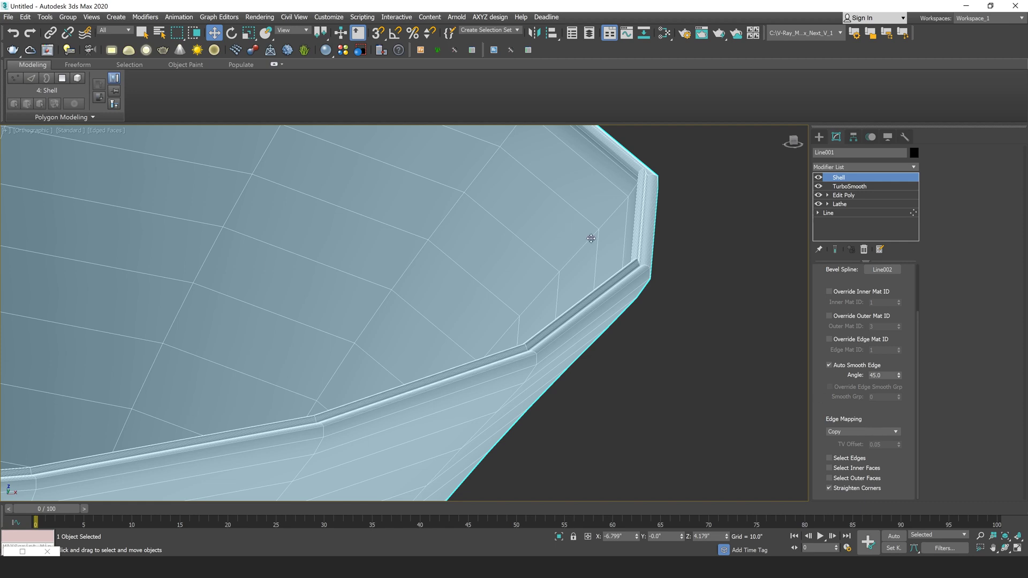
pyautogui.scroll(-2, 590, 238)
pyautogui.moveTo(590, 238); pyautogui.dragTo(662, 268, button='middle')
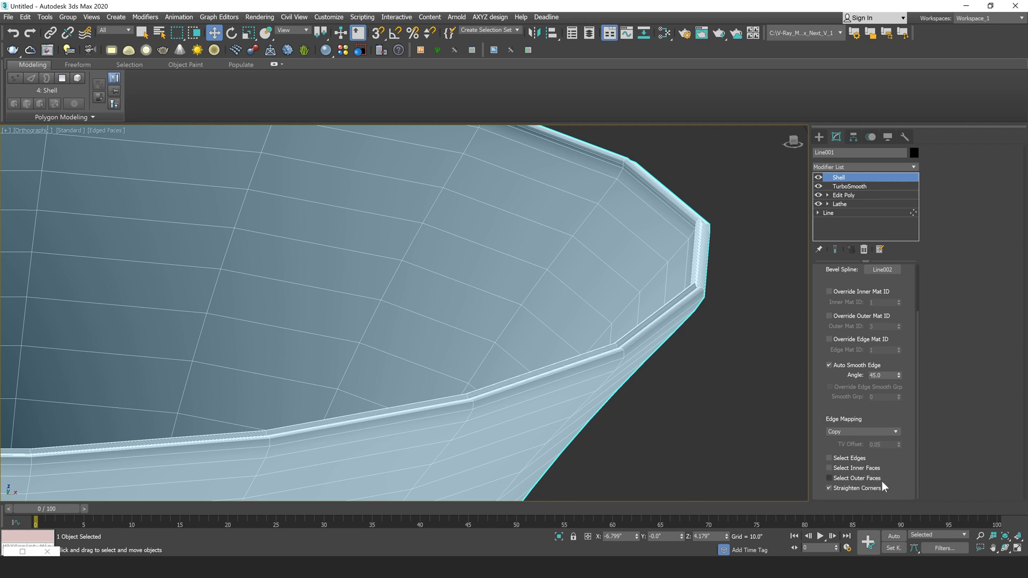
pyautogui.scroll(-5, 667, 350)
pyautogui.moveTo(663, 348); pyautogui.dragTo(651, 215, button='middle')
pyautogui.scroll(5, 652, 214)
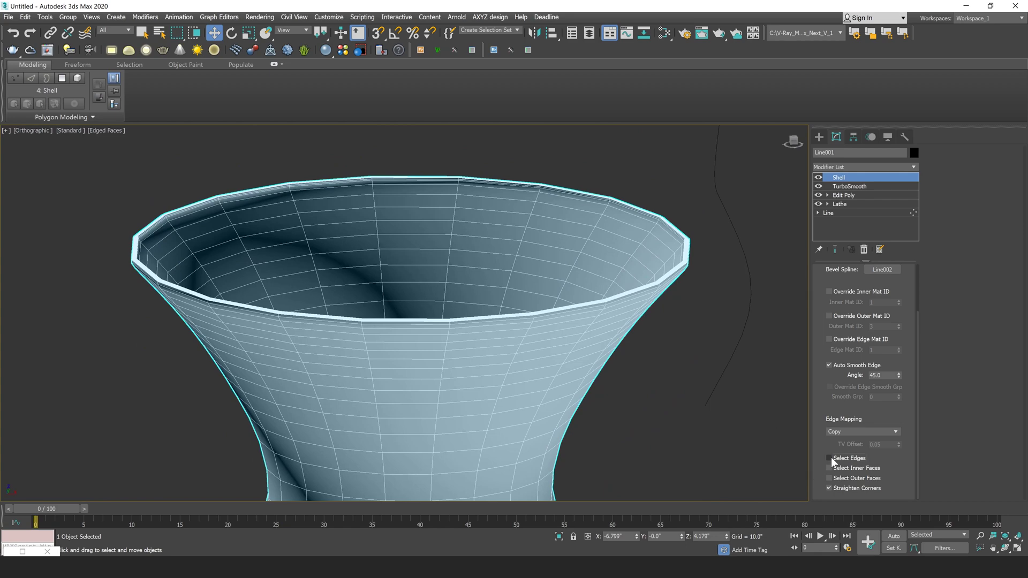
# - Try the vase Shell's Select Edges and Select Inner Faces options one at a time, turning each back off
pyautogui.click(829, 458)
pyautogui.scroll(5, 730, 305)
pyautogui.click(829, 458)
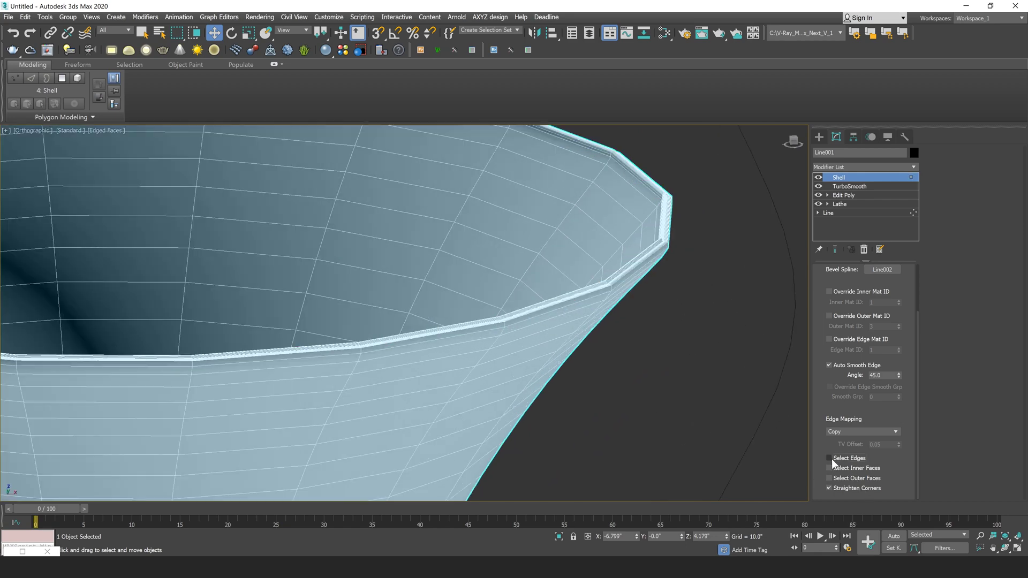
pyautogui.click(827, 468)
pyautogui.click(828, 468)
# - Turn on Select Outer Faces for the vase's Shell, briefly combining it with inner faces and edges, and leave only outer faces enabled
pyautogui.click(829, 477)
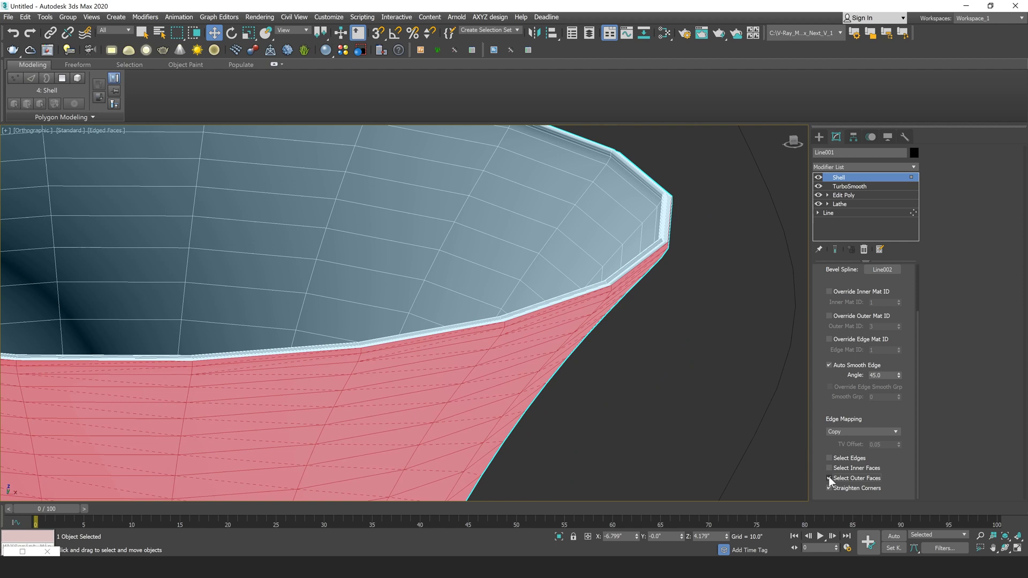
pyautogui.click(829, 468)
pyautogui.click(829, 458)
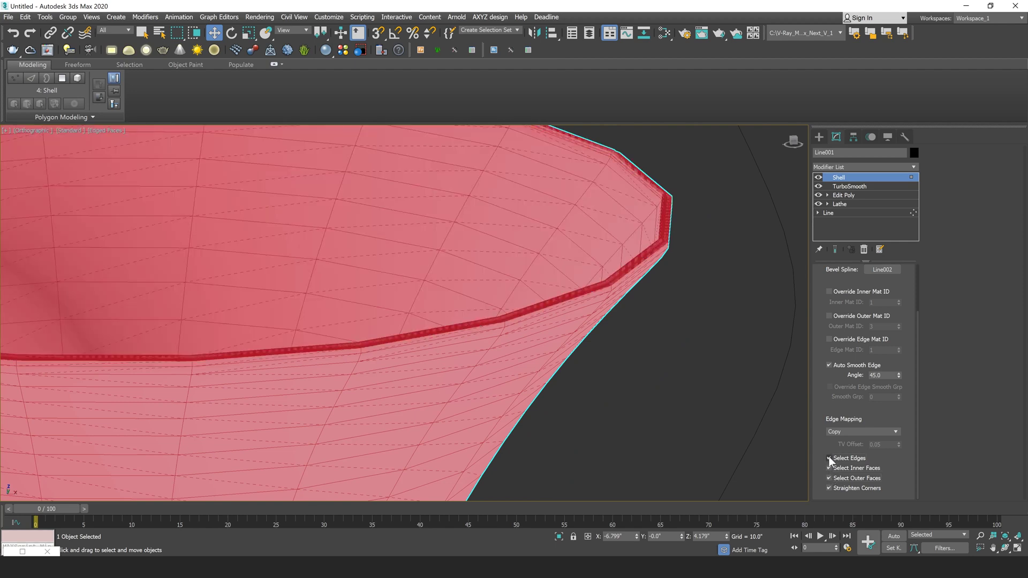
pyautogui.click(829, 458)
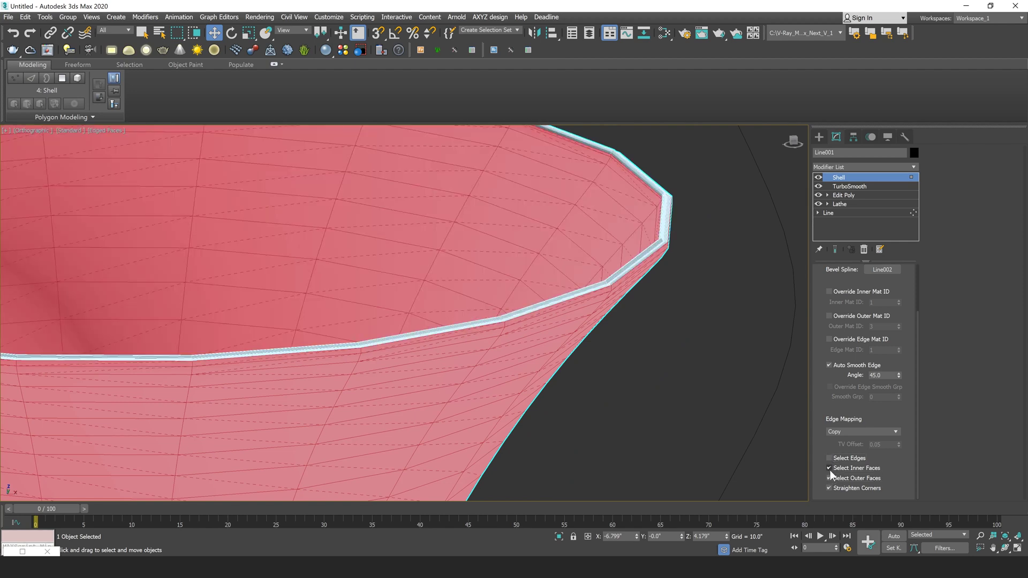
pyautogui.click(829, 468)
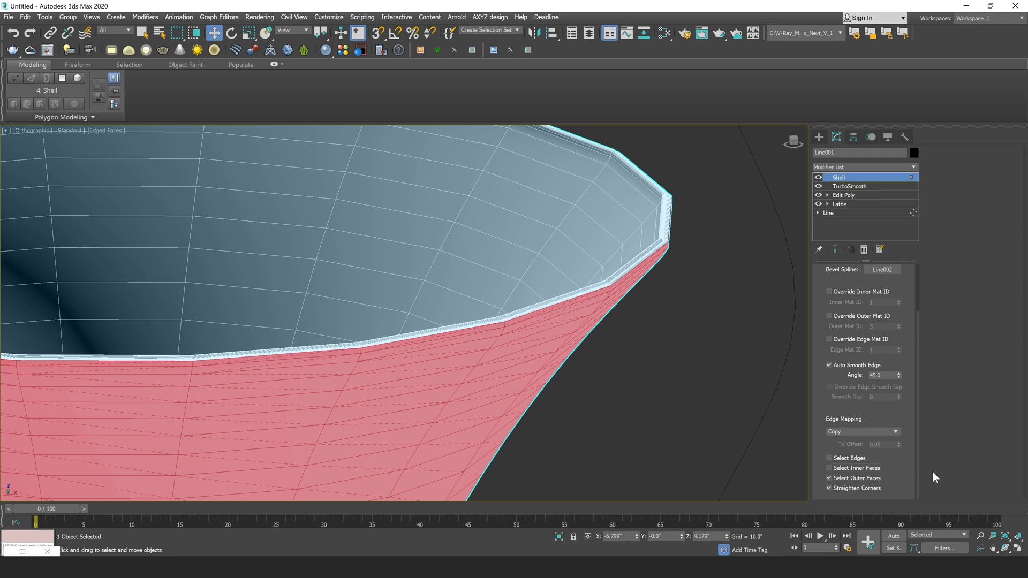
pyautogui.click(828, 478)
pyautogui.click(829, 478)
# - Add an Edit Poly modifier above the vase's Shell and enter polygon level to inspect the selected outer faces
pyautogui.click(858, 168)
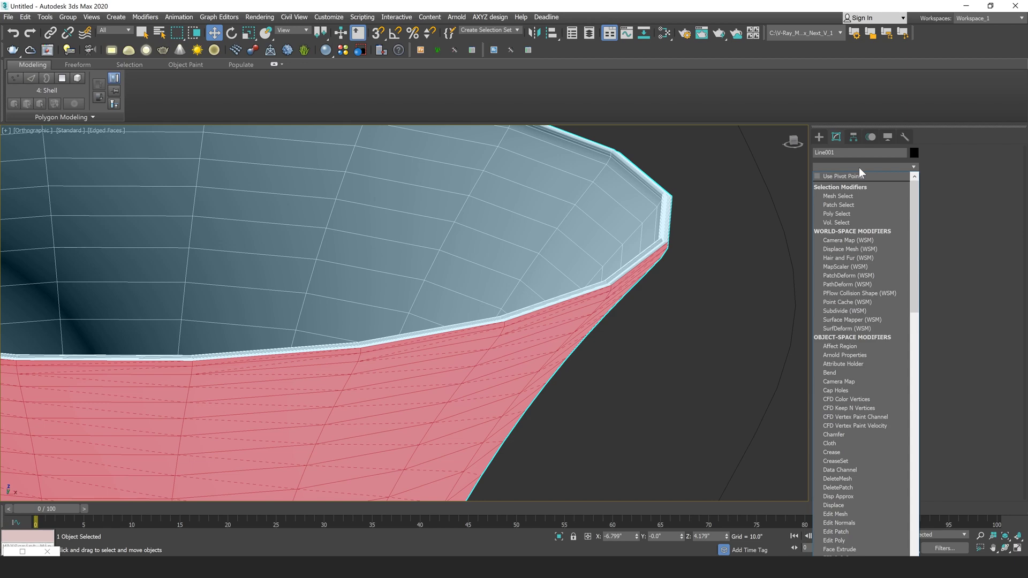
pyautogui.press('e')
pyautogui.click(845, 203)
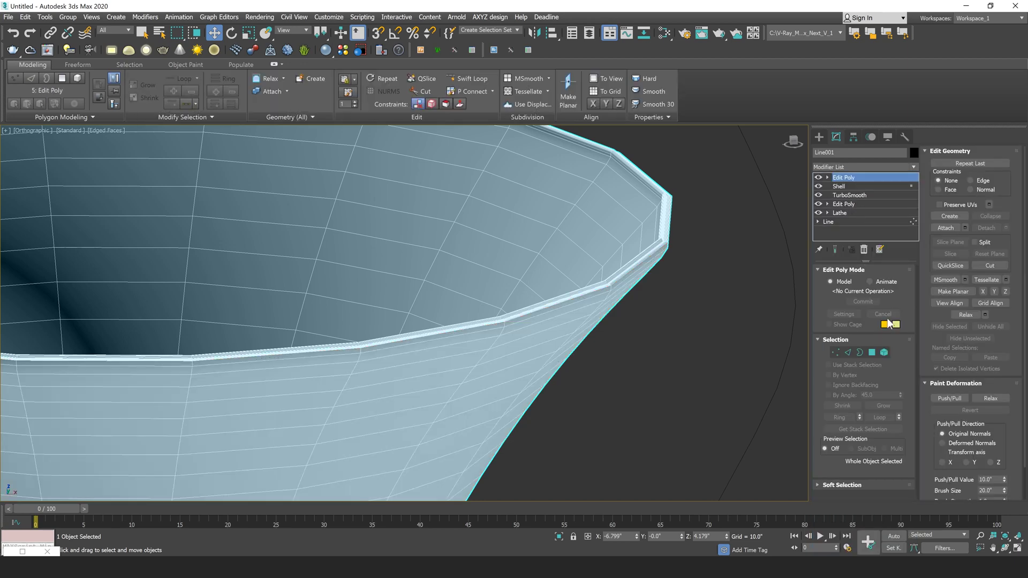
pyautogui.click(872, 352)
pyautogui.scroll(-8, 586, 358)
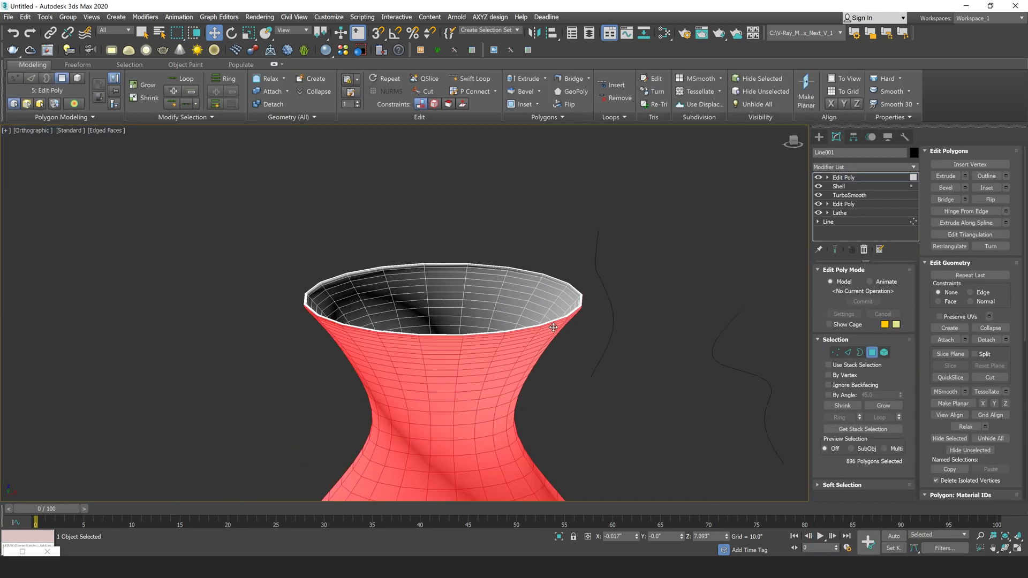
pyautogui.scroll(-10, 553, 327)
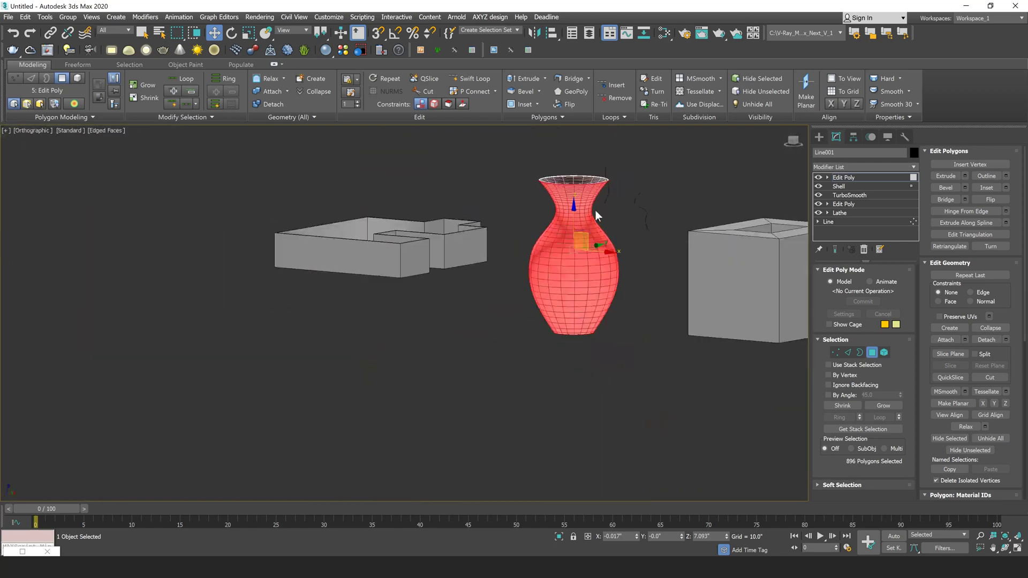
pyautogui.keyDown('alt'); pyautogui.moveTo(591, 229); pyautogui.dragTo(601, 184, button='middle'); pyautogui.keyUp('alt')
pyautogui.scroll(5, 602, 181)
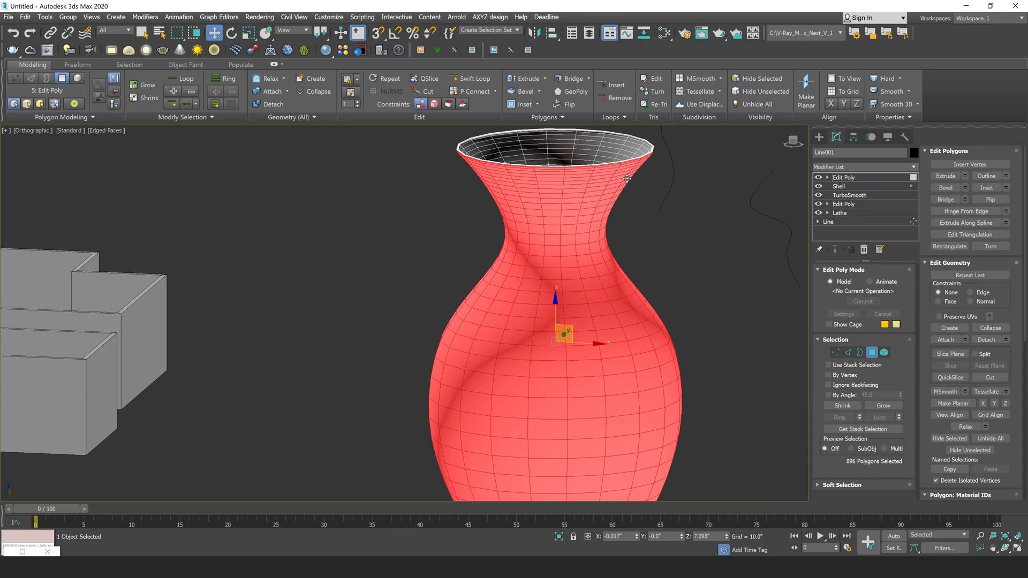
# - Delete the Edit Poly modifier above the Shell from the vase's stack
pyautogui.moveTo(664, 185); pyautogui.dragTo(630, 275, button='middle')
pyautogui.rightClick(838, 177)
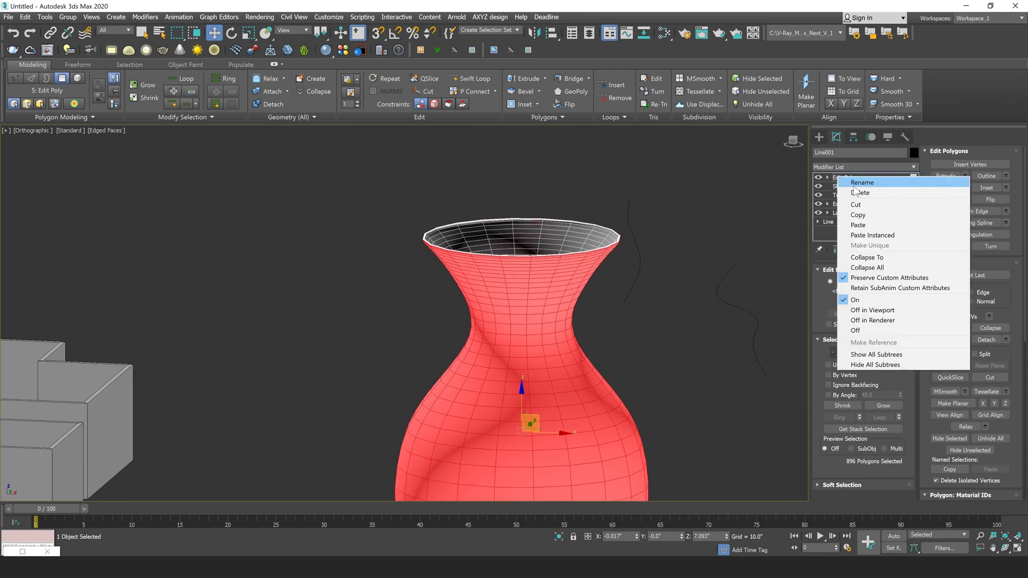
pyautogui.click(841, 186)
# - Add a Shell modifier to the box with the recessed top and turn off its Select Outer Faces option
pyautogui.scroll(-4, 701, 246)
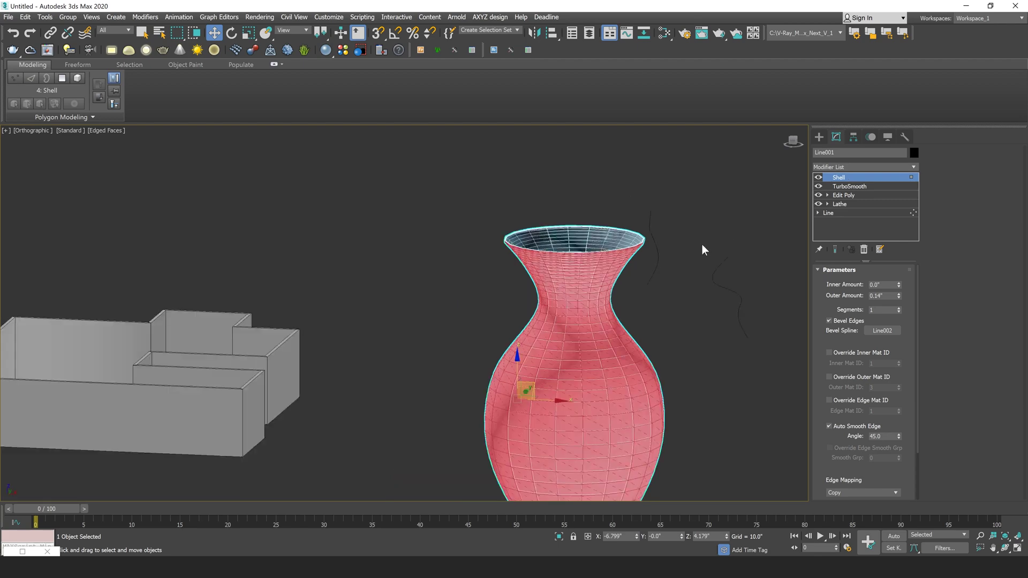
pyautogui.scroll(6, 679, 337)
pyautogui.click(506, 300)
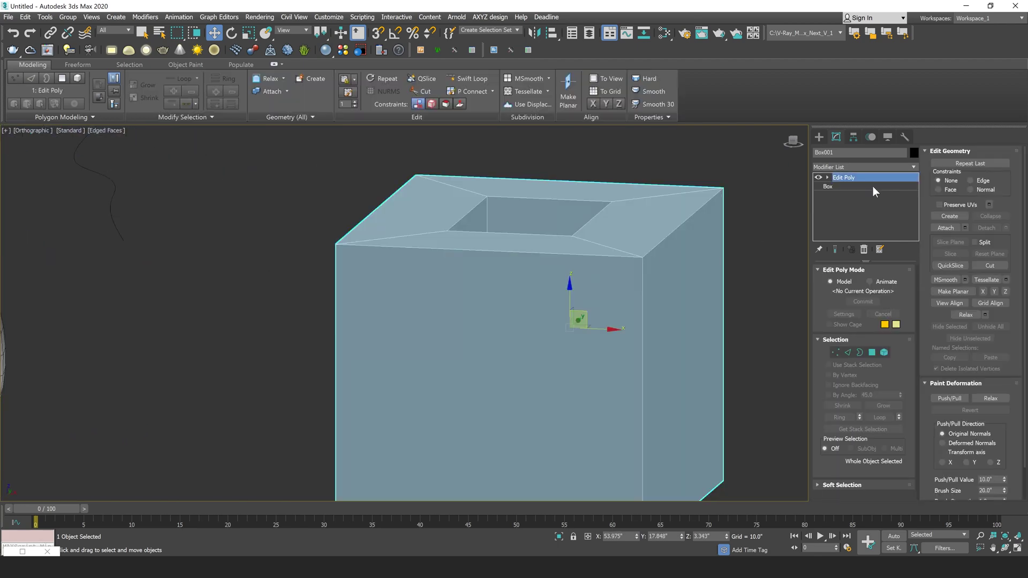
pyautogui.click(844, 167)
pyautogui.write('sh')
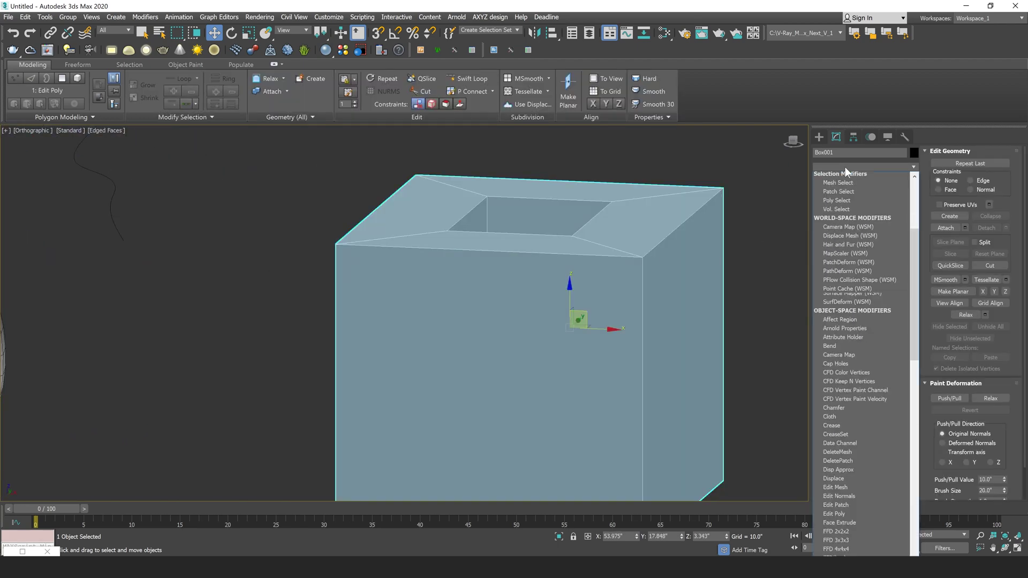
pyautogui.press('Return')
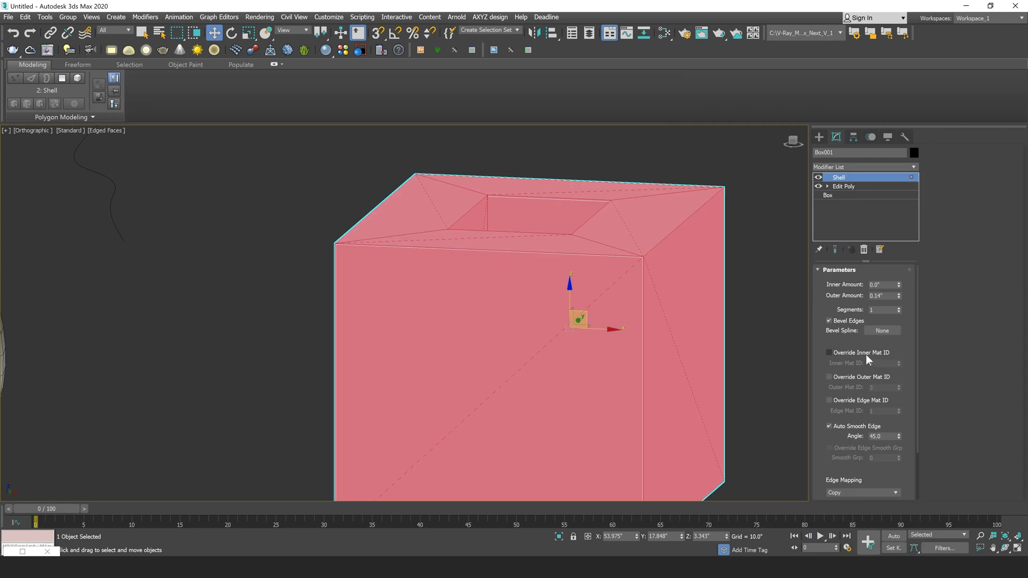
pyautogui.scroll(-3, 865, 354)
pyautogui.click(829, 478)
pyautogui.keyDown('alt'); pyautogui.moveTo(706, 219); pyautogui.dragTo(714, 312, button='middle'); pyautogui.keyUp('alt')
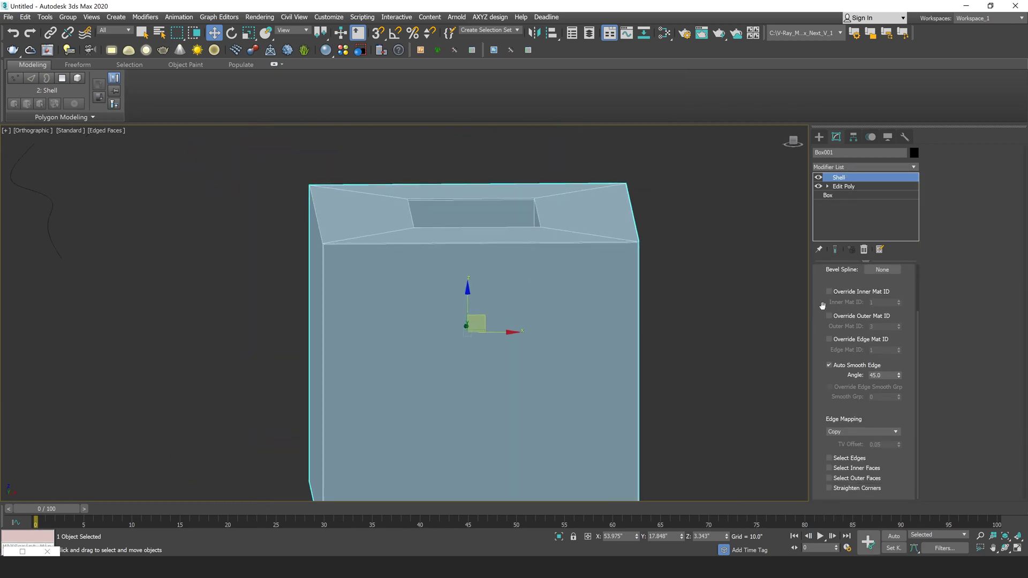
# - Set the Outer Amount of the box's Shell to 4.64"
pyautogui.scroll(3, 823, 303)
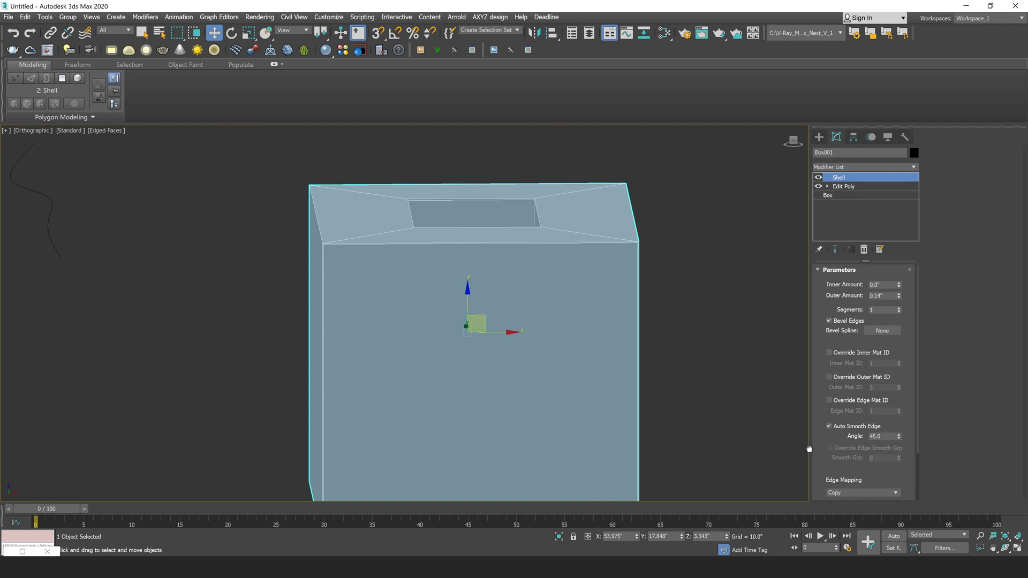
pyautogui.moveTo(899, 295); pyautogui.dragTo(904, 270)
pyautogui.rightClick(899, 296)
pyautogui.keyDown('alt'); pyautogui.moveTo(659, 278); pyautogui.dragTo(663, 305, button='middle'); pyautogui.keyUp('alt')
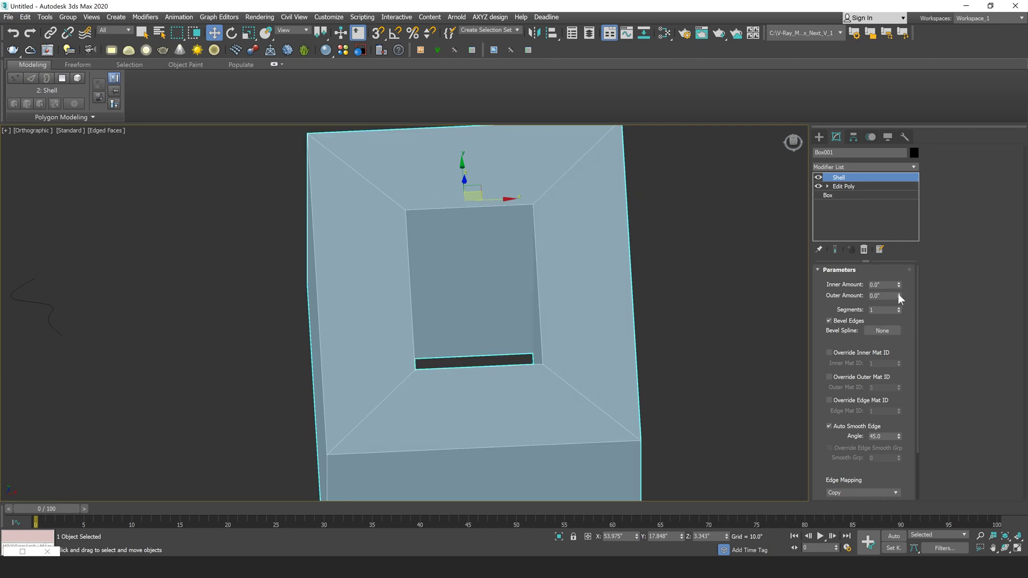
pyautogui.moveTo(899, 295); pyautogui.dragTo(900, 252)
# - Examine the thickened box's top edges in front view, in wireframe and shaded display, and from an angle
pyautogui.press('f')
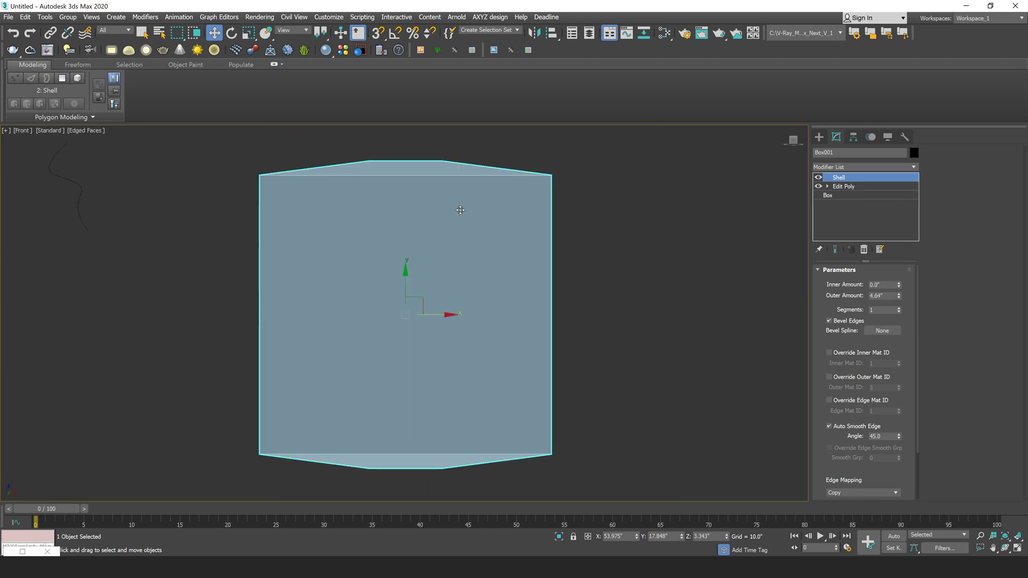
pyautogui.scroll(-1, 459, 210)
pyautogui.press('F4')
pyautogui.scroll(2, 435, 208)
pyautogui.press('F3')
pyautogui.moveTo(497, 206); pyautogui.dragTo(537, 232, button='middle')
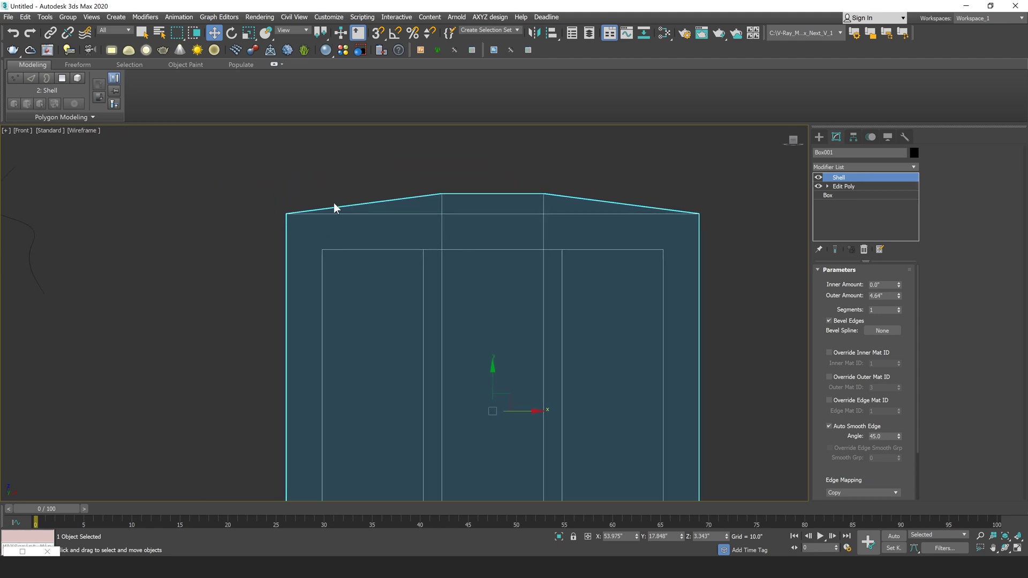
pyautogui.press('F3')
pyautogui.press('F4')
pyautogui.click(520, 185)
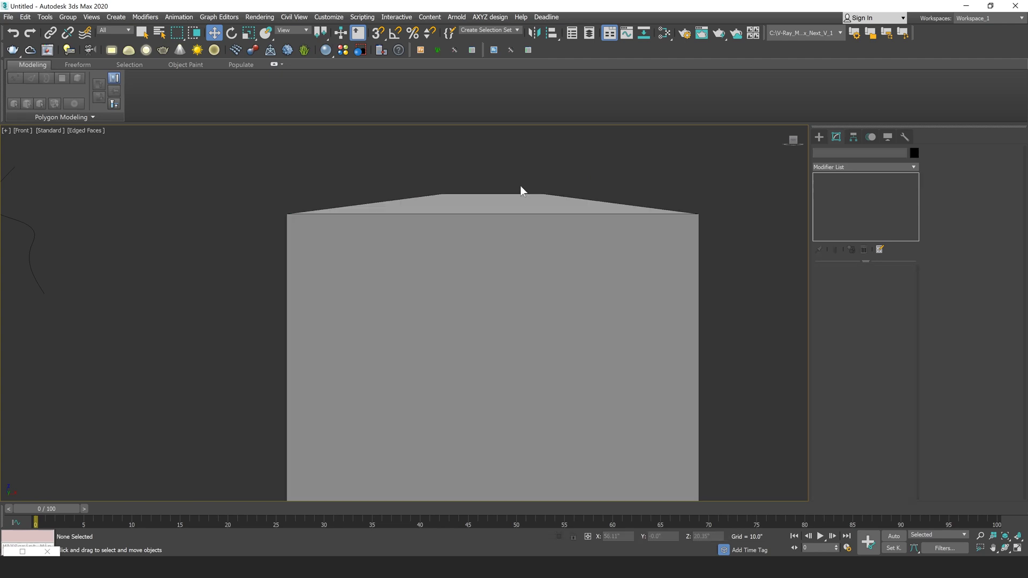
pyautogui.scroll(-3, 521, 186)
pyautogui.moveTo(531, 206); pyautogui.dragTo(567, 242, button='middle')
pyautogui.scroll(3, 567, 241)
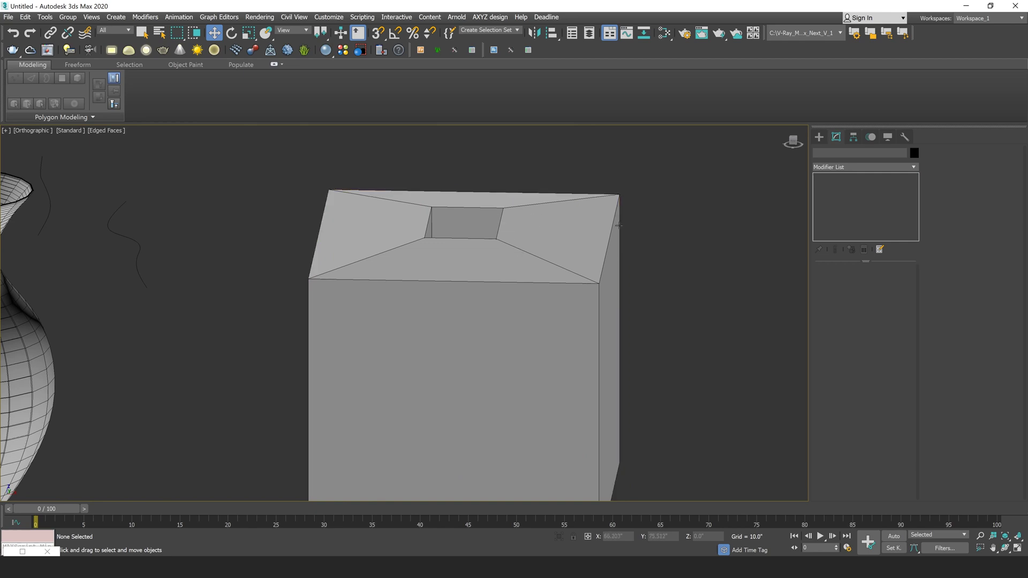
# - Select the box with the recessed top and turn on Straighten Corners in its Shell modifier
pyautogui.click(590, 252)
pyautogui.press('f')
pyautogui.moveTo(491, 242); pyautogui.dragTo(581, 233, button='middle')
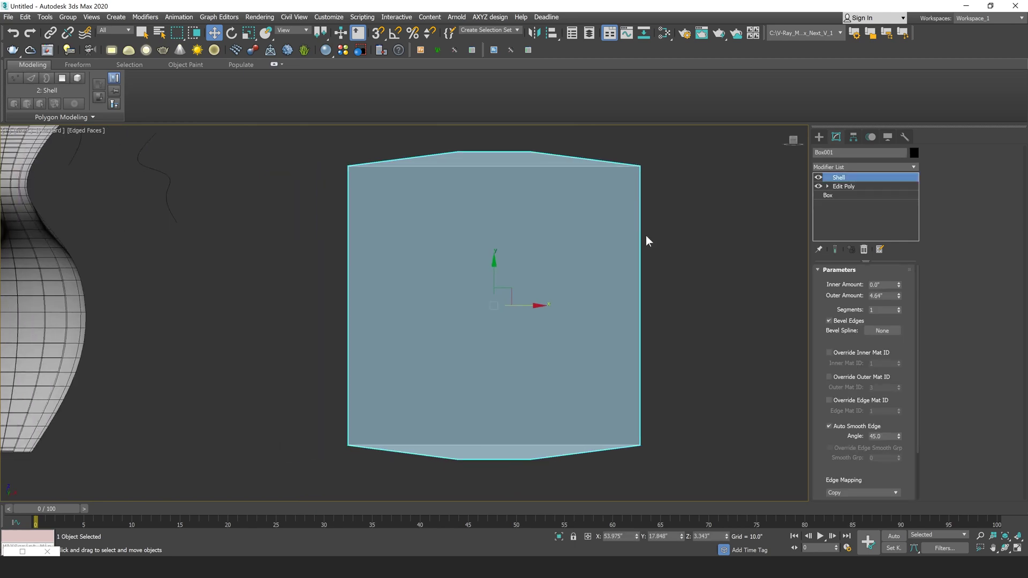
pyautogui.scroll(-3, 828, 355)
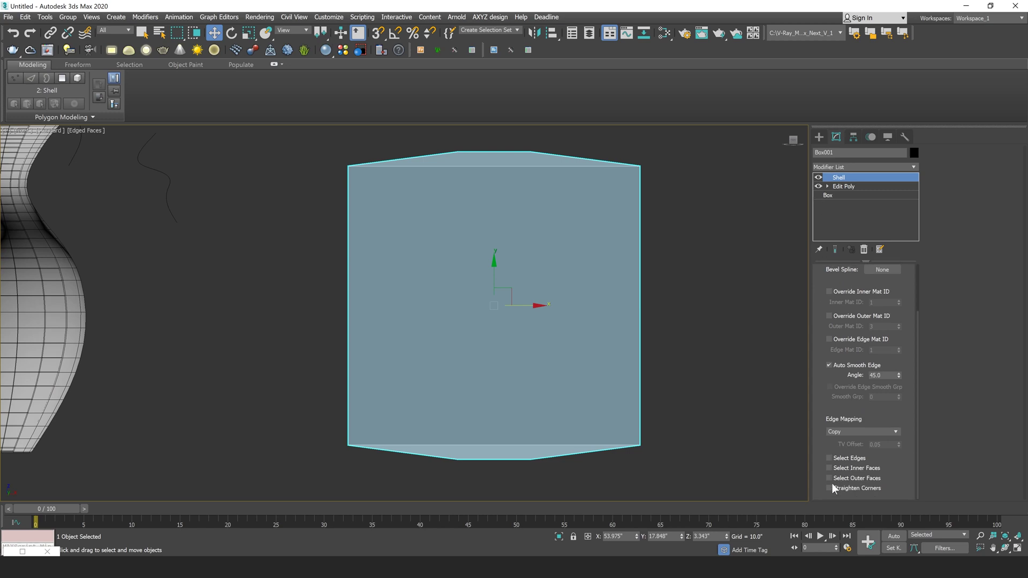
pyautogui.click(829, 488)
pyautogui.keyDown('alt'); pyautogui.moveTo(619, 222); pyautogui.dragTo(675, 243, button='middle'); pyautogui.keyUp('alt')
pyautogui.scroll(3, 837, 291)
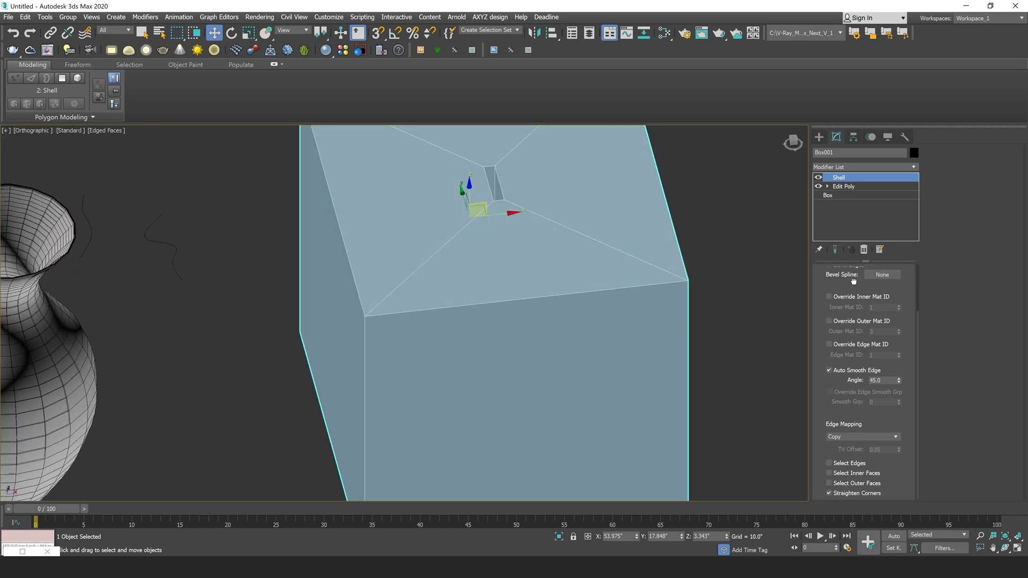
# - Set the Outer Amount of the box's Shell to 0.76" and switch the view to wireframe display
pyautogui.moveTo(898, 295); pyautogui.dragTo(864, 365)
pyautogui.press('f')
pyautogui.press('F3')
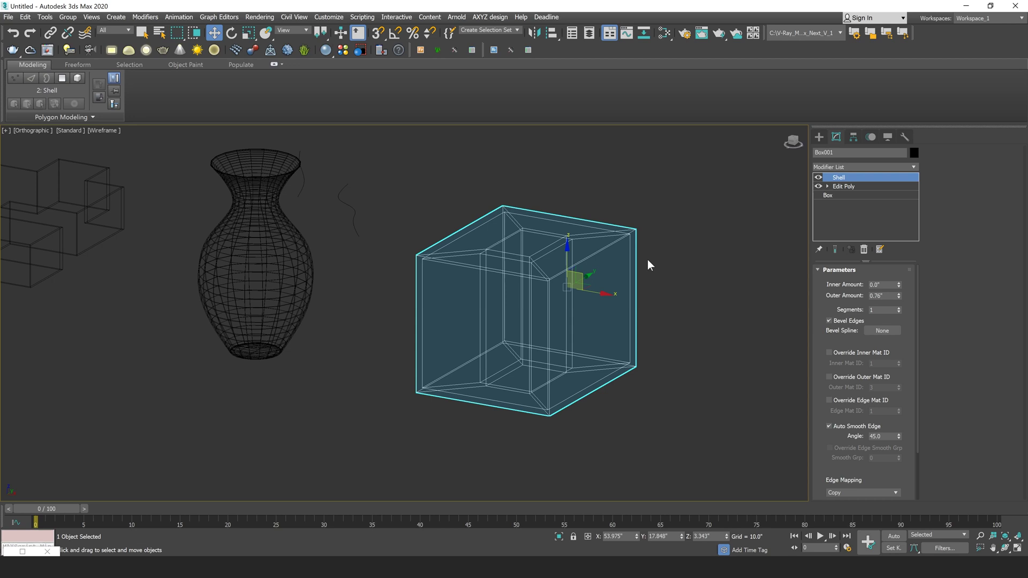
pyautogui.keyDown('alt'); pyautogui.moveTo(642, 251); pyautogui.dragTo(654, 244, button='middle'); pyautogui.keyUp('alt')
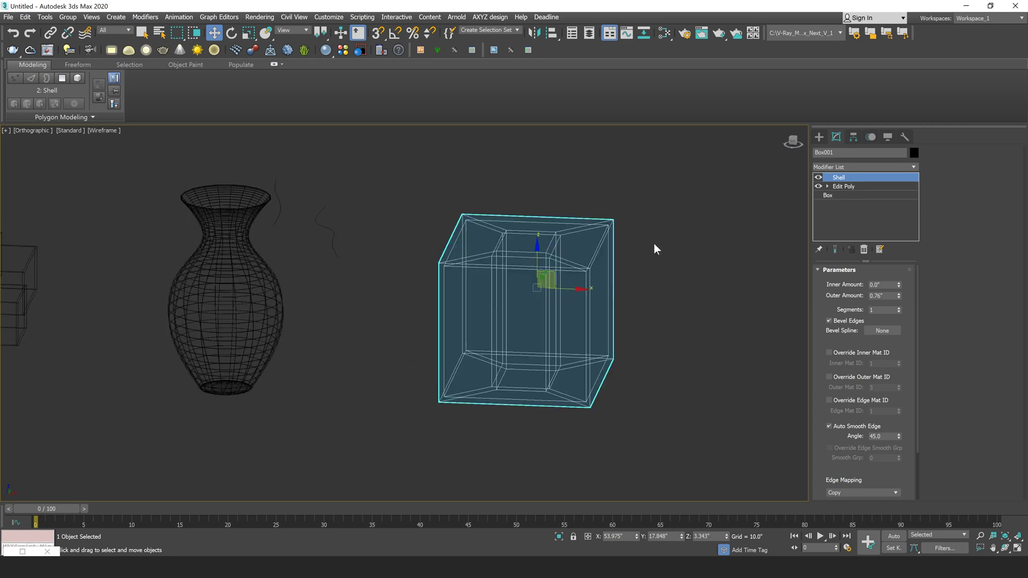
pyautogui.moveTo(396, 258); pyautogui.dragTo(504, 269, button='middle')
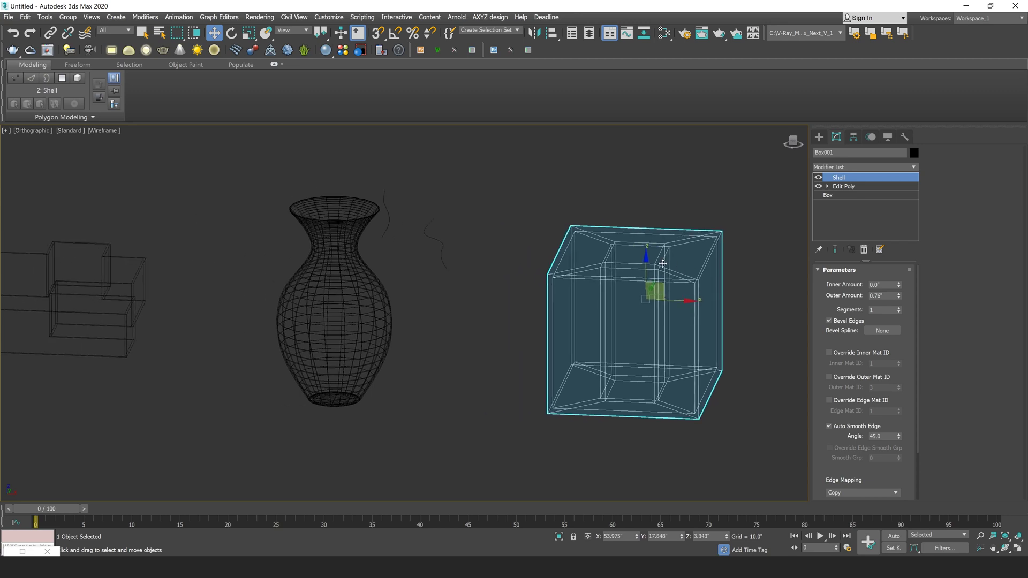
pyautogui.keyDown('alt'); pyautogui.moveTo(445, 256); pyautogui.dragTo(489, 275, button='middle'); pyautogui.keyUp('alt')
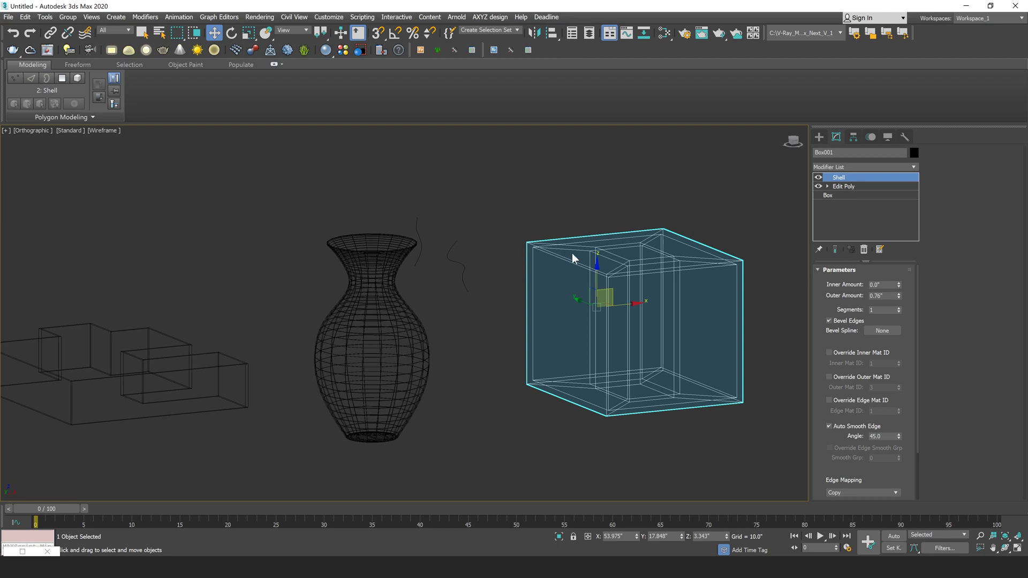
pyautogui.keyDown('alt'); pyautogui.moveTo(619, 284); pyautogui.dragTo(591, 284, button='middle'); pyautogui.keyUp('alt')
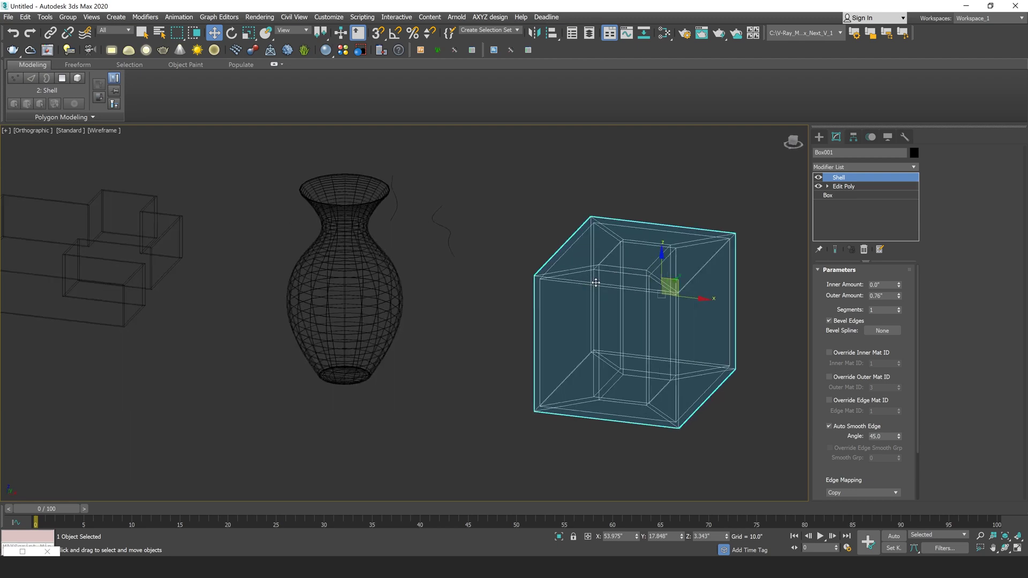